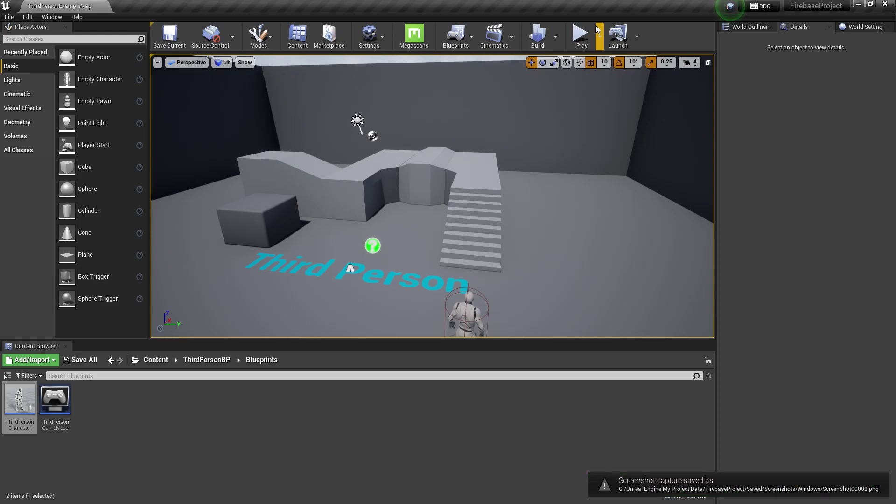
- Test-play the level, then check the Firebase Authentication page in the browser
click(581, 34)
key(F11)
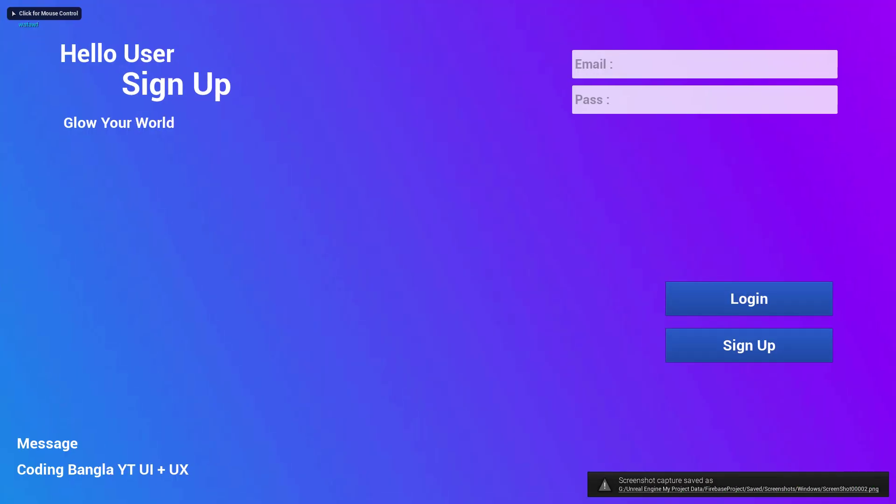
key(F11)
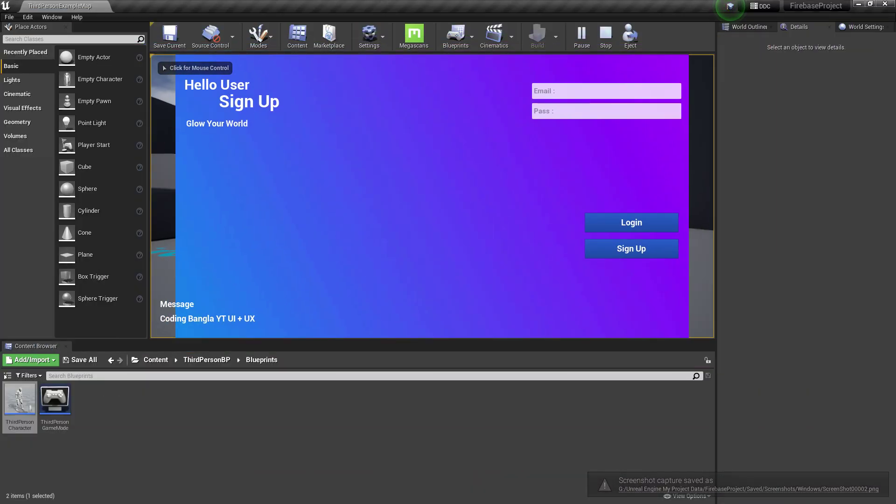
key(Escape)
key(super)
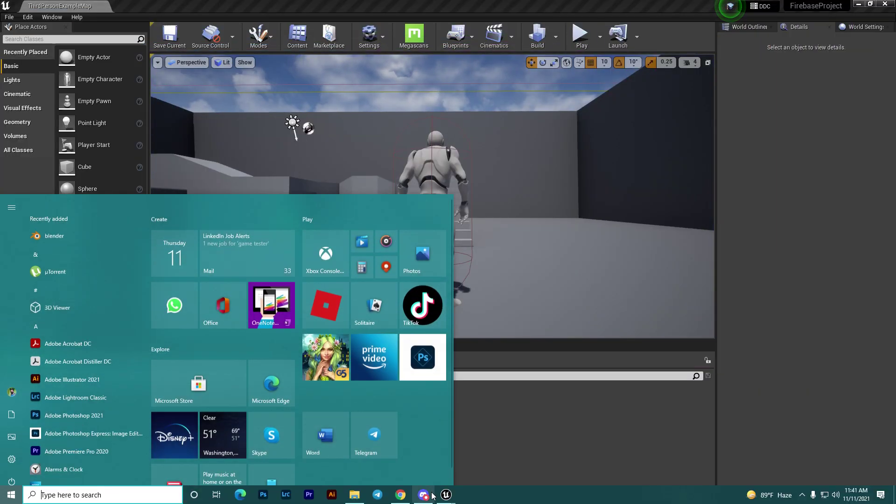
click(431, 494)
click(844, 6)
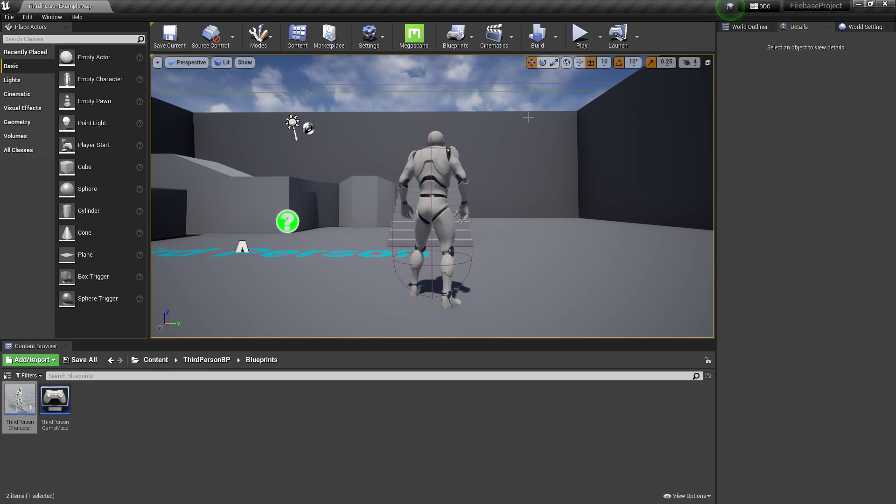
- Delete the Create User with Email and Password node and both Print String nodes from the level blueprint
click(456, 36)
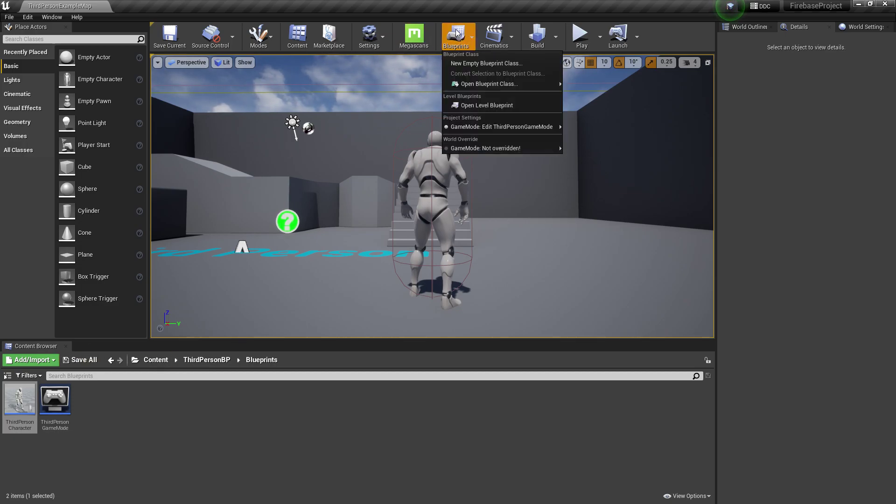
click(486, 110)
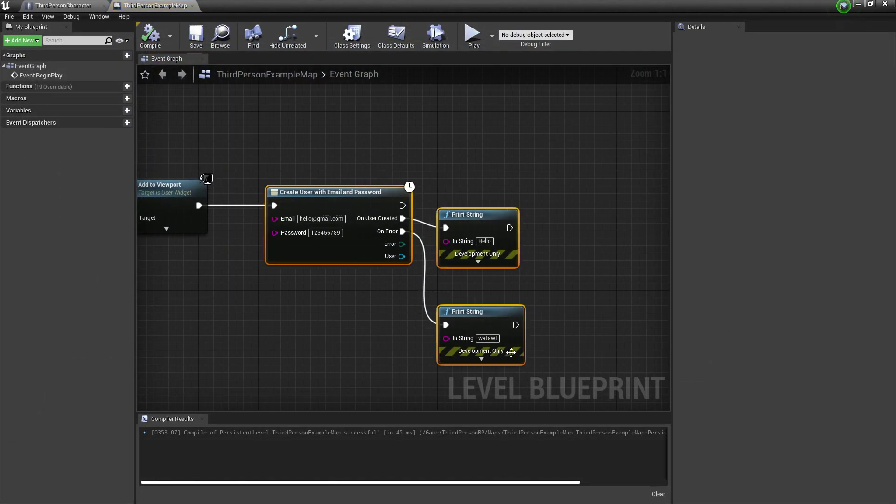
key(Delete)
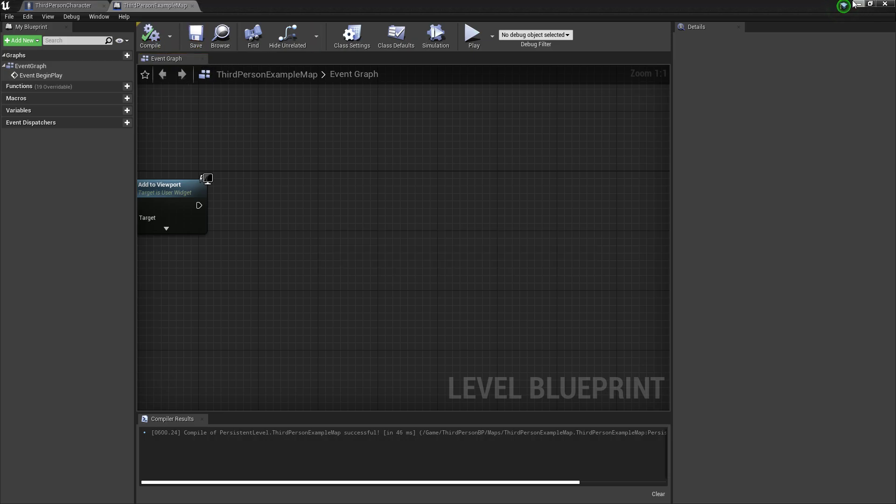
click(858, 5)
- Play-test the level again, focusing the Email field, then stop
click(580, 34)
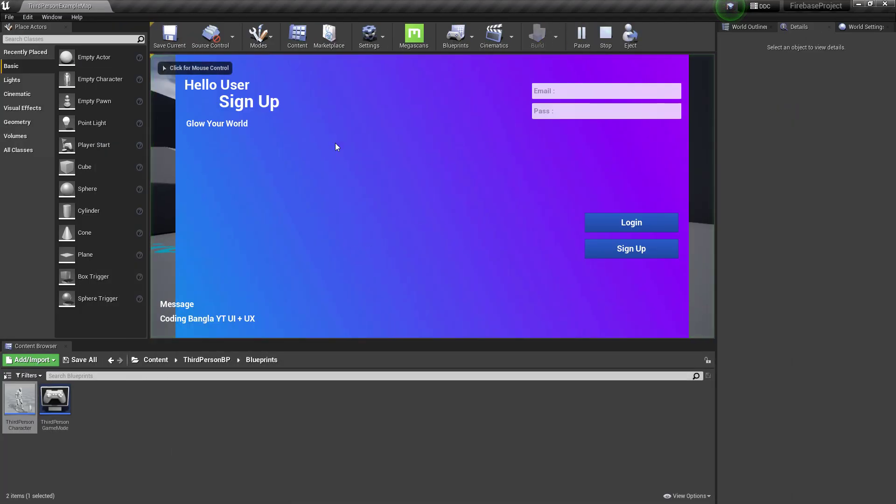
click(547, 92)
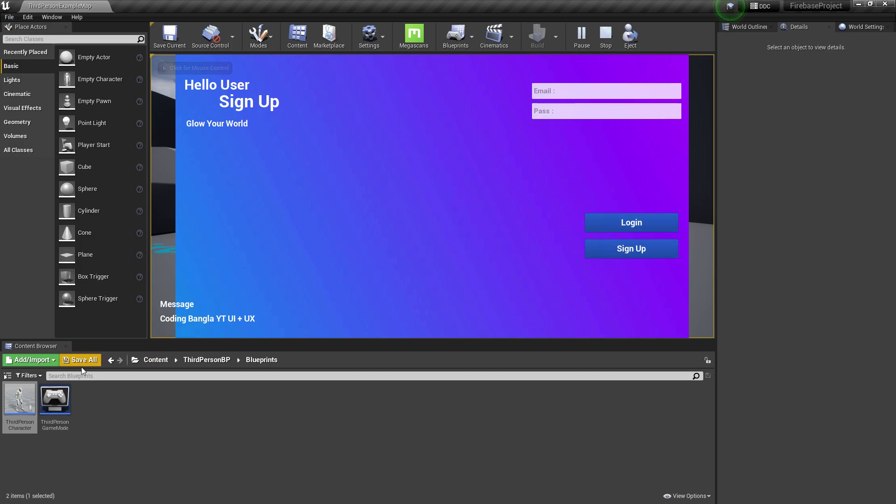
key(Escape)
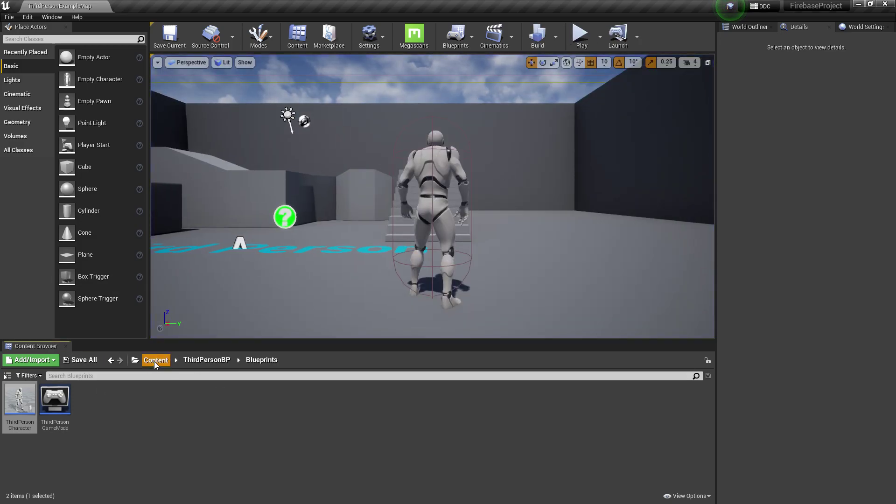
- Rename the Email and Pass text boxes to email and pass
click(154, 362)
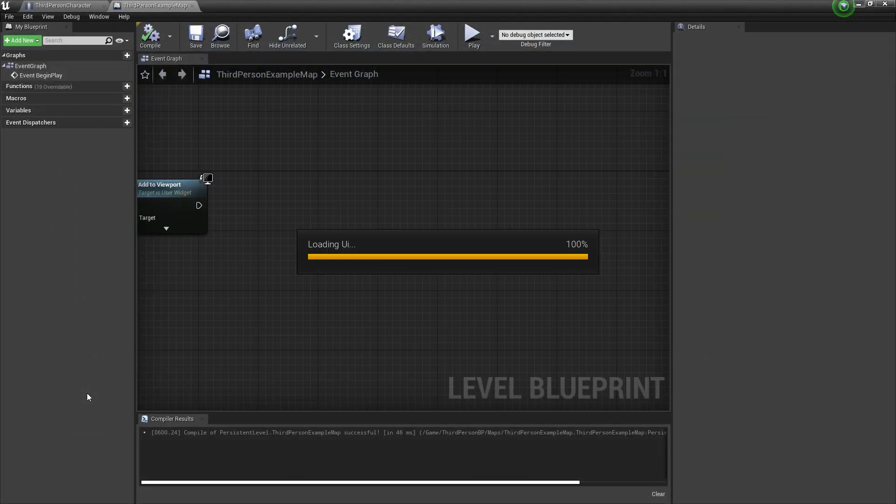
click(517, 127)
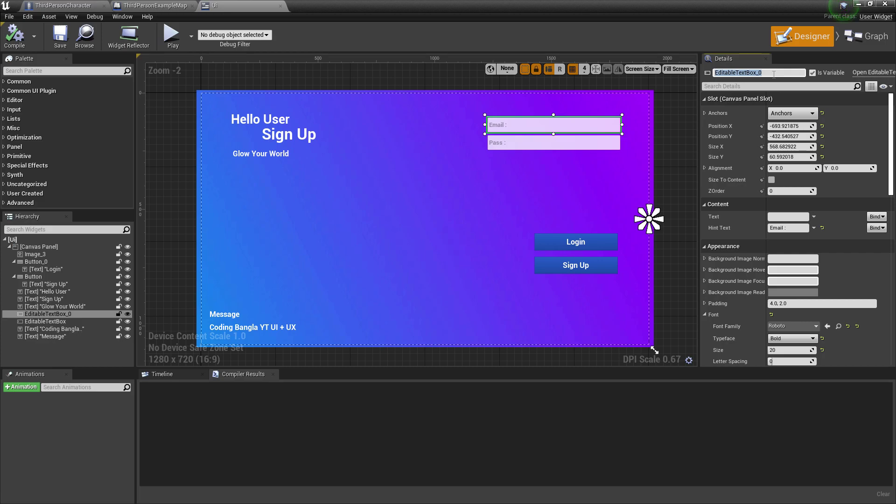
key(BackSpace)
click(589, 143)
text(email)
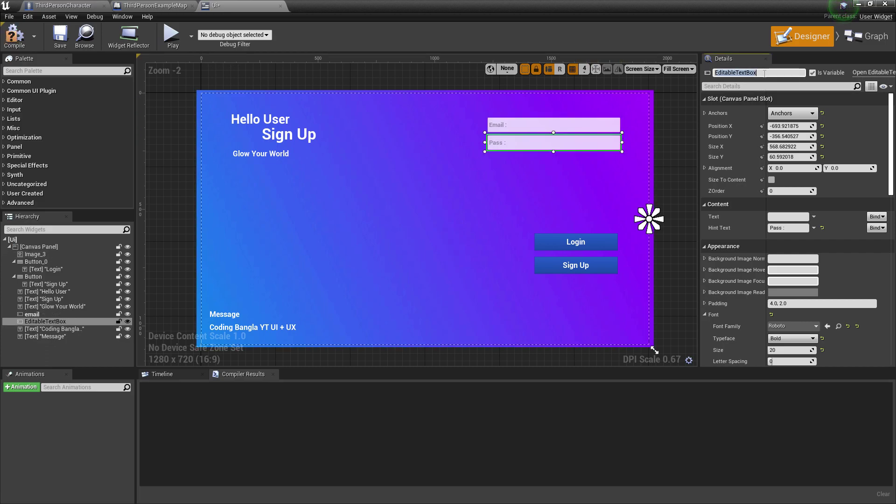
key(BackSpace)
text(pass)
key(Return)
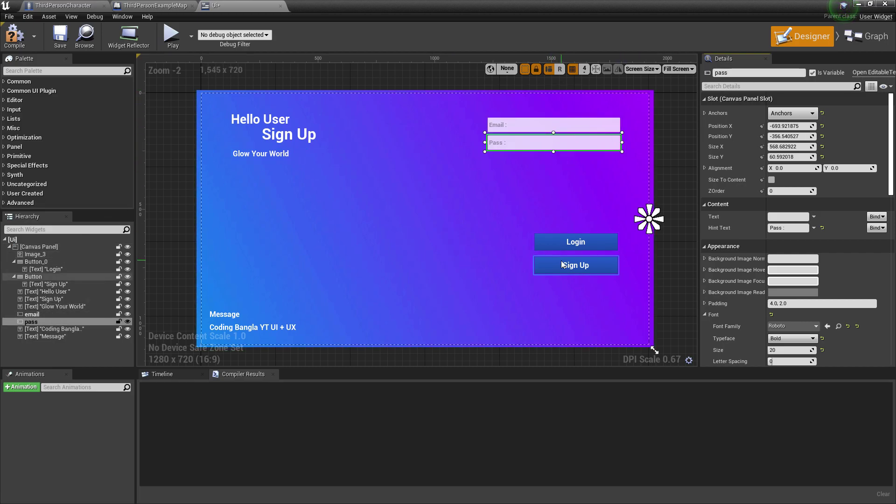
- Rename the Login and Sign Up buttons to login and signup
click(552, 241)
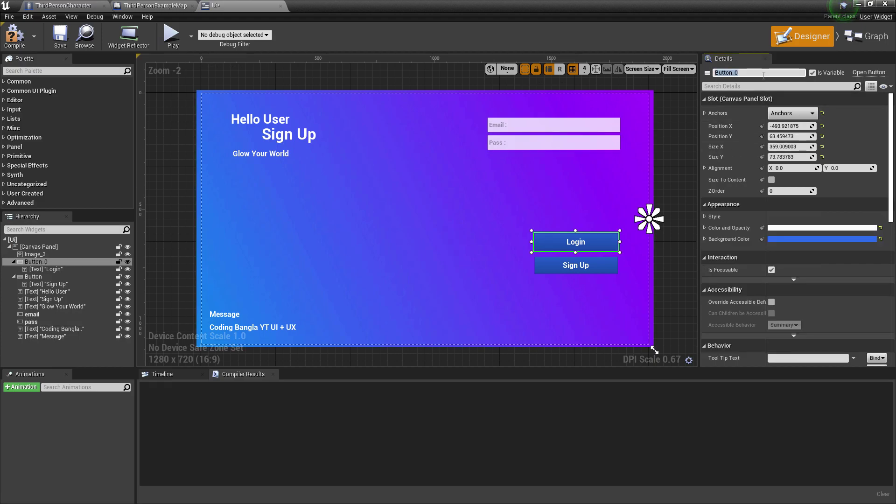
key(BackSpace)
text(login)
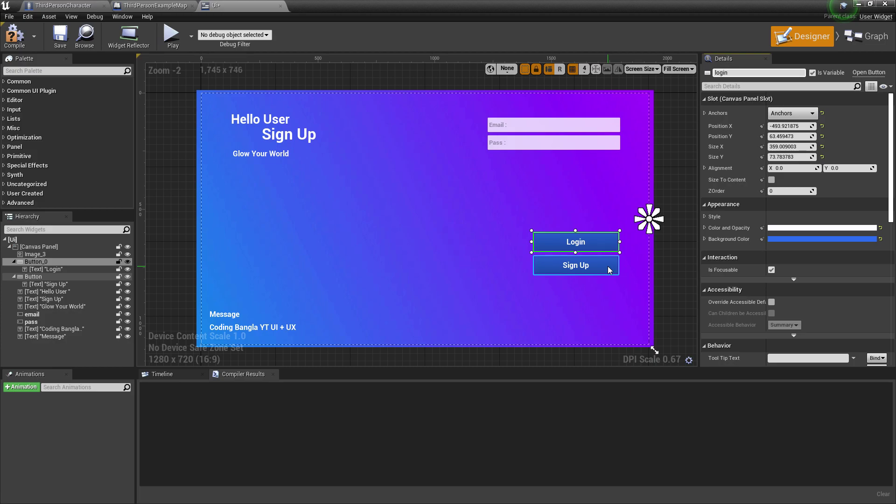
click(576, 264)
double_click(744, 73)
key(BackSpace)
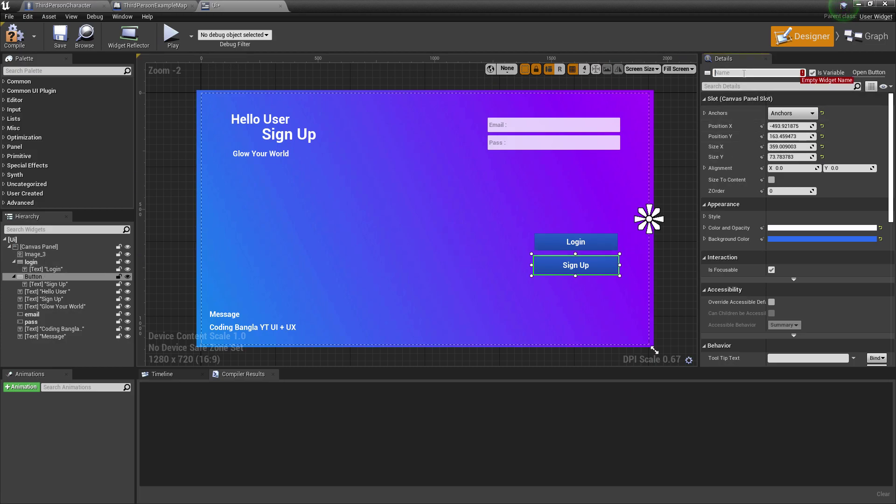
text(sign up)
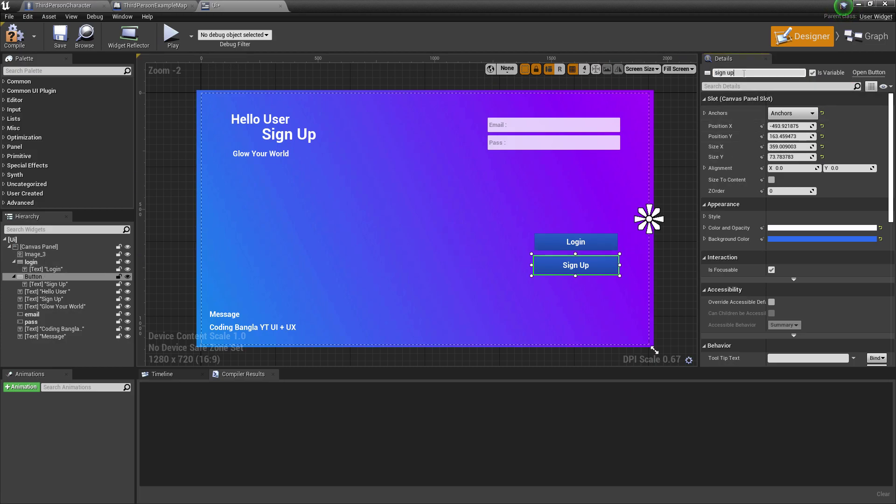
key(Return)
- Rename the Message text to message, compile, and switch to Graph mode
click(45, 337)
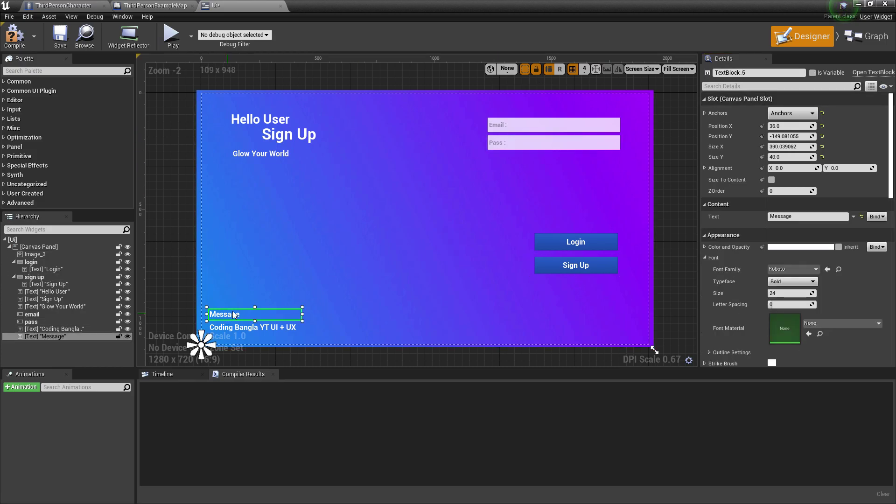
click(769, 73)
text(message)
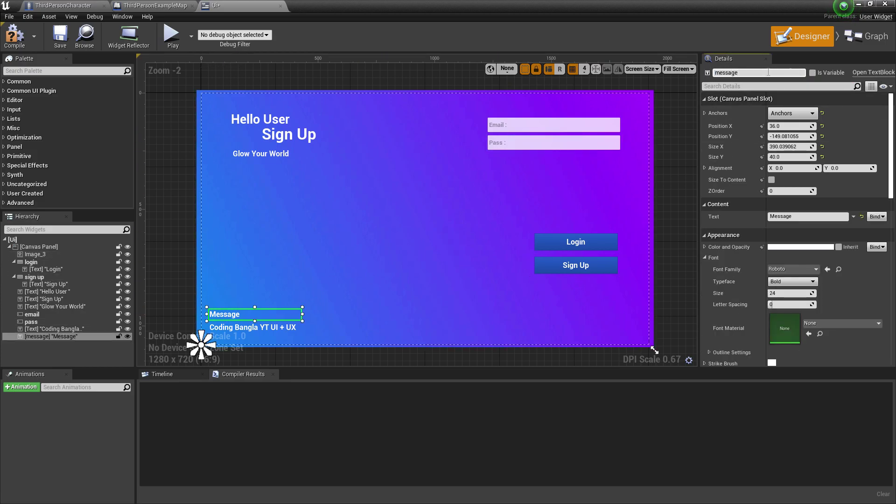
key(Return)
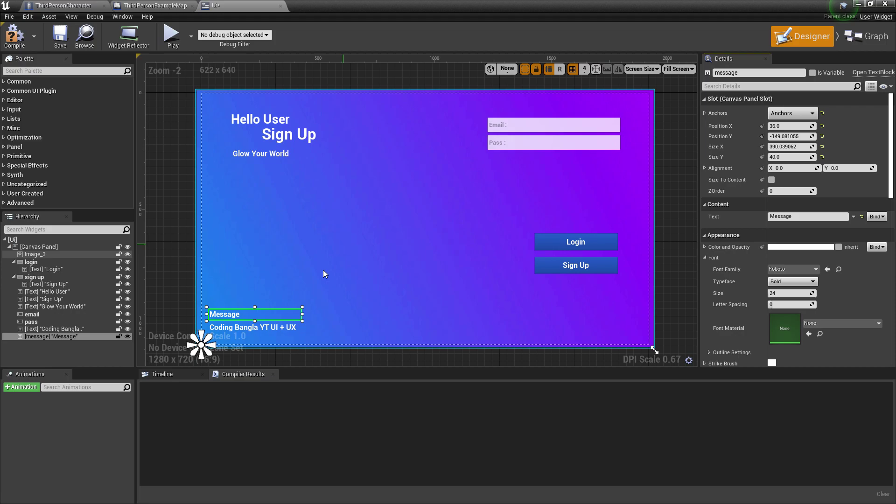
click(15, 35)
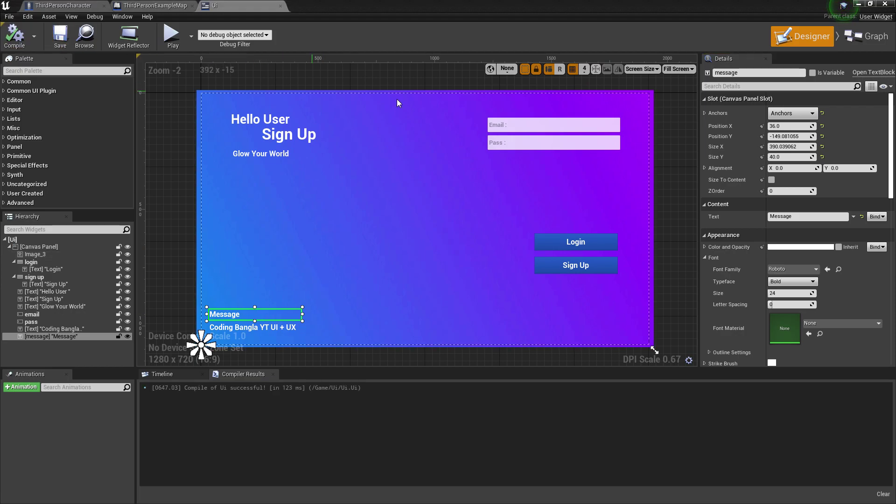
click(869, 36)
- Replace the On Clicked (login) event with an On Clicked (signup) event, compiling in between
click(392, 238)
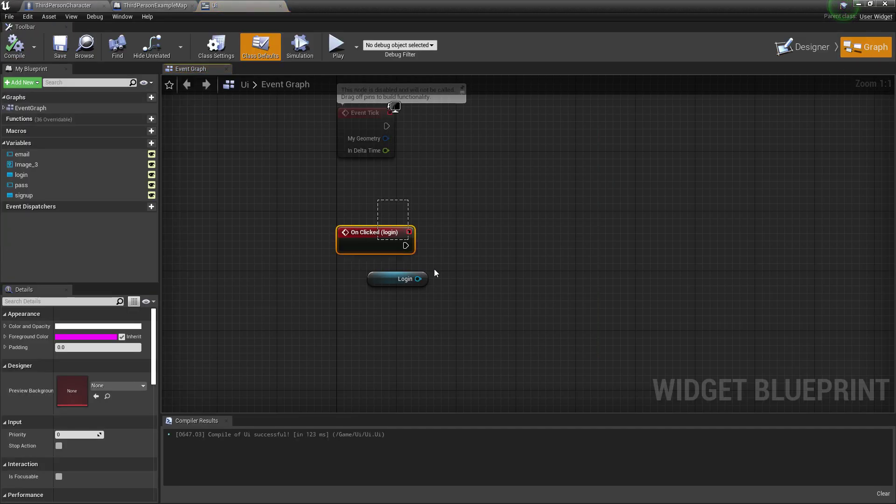
key(Delete)
click(14, 44)
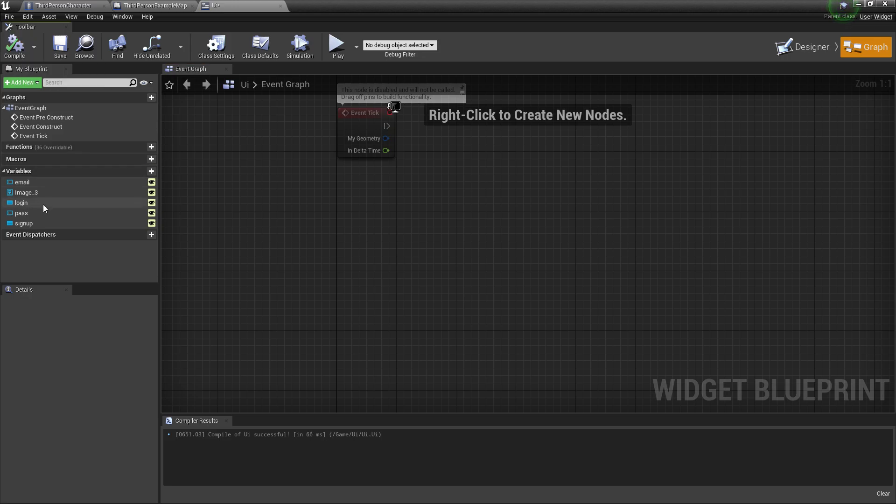
click(42, 204)
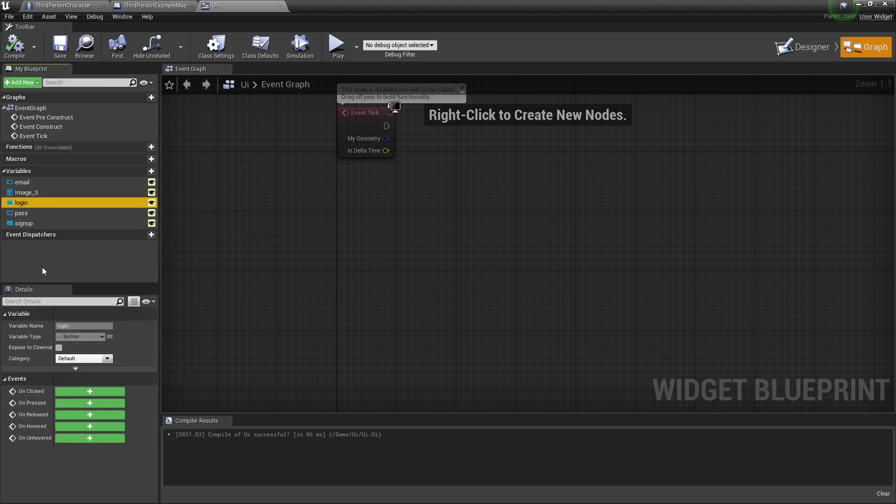
click(43, 225)
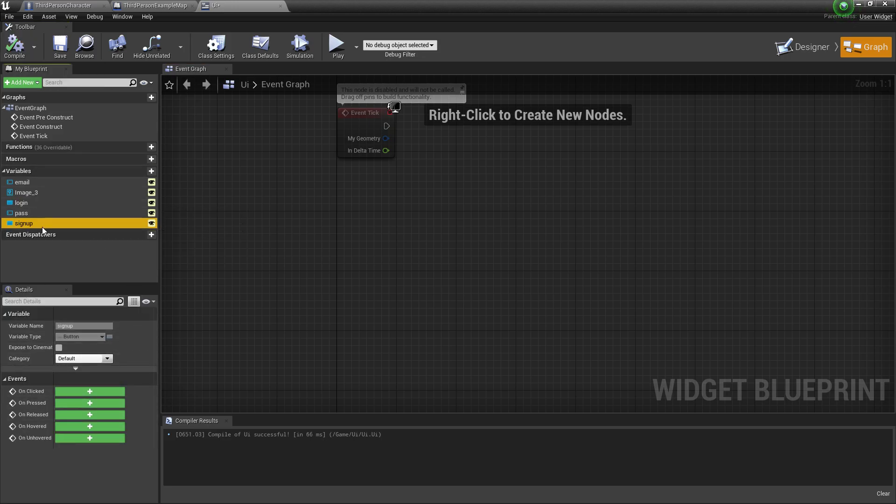
click(76, 392)
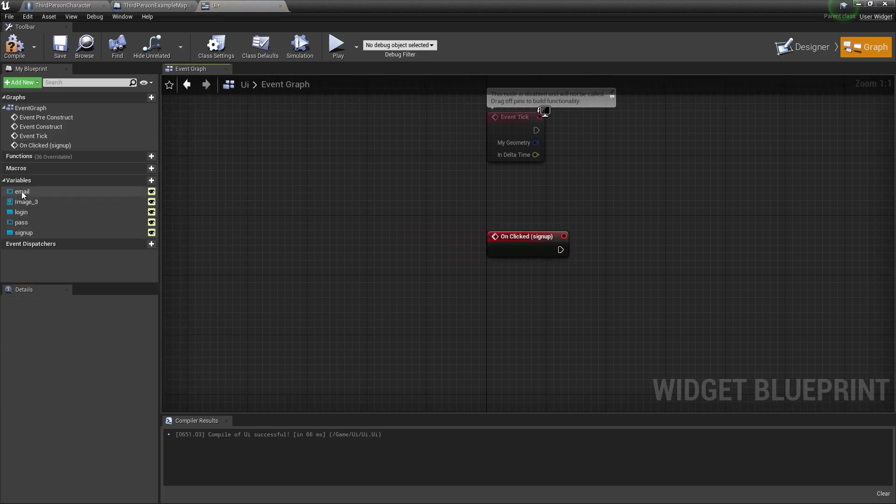
- Add Get nodes for the email and pass text boxes and compile
ctrl+drag(21, 191, 512, 354)
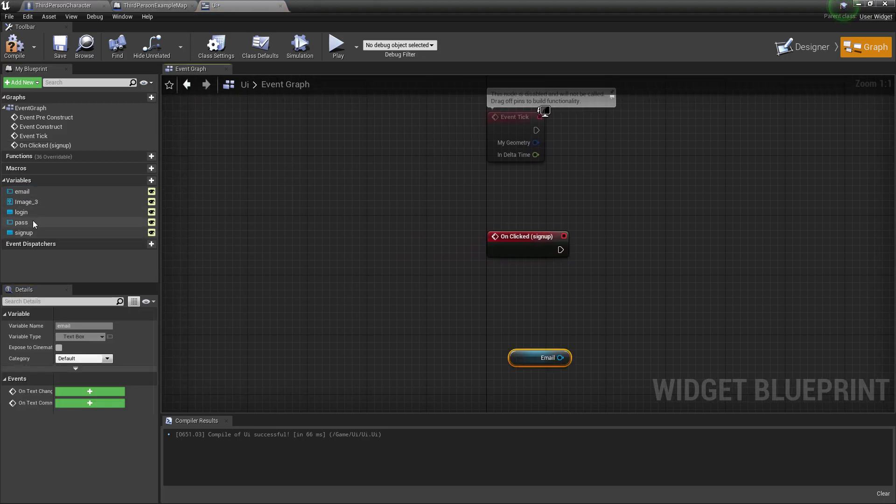
drag(34, 223, 541, 396)
click(541, 396)
right_drag(541, 396, 473, 336)
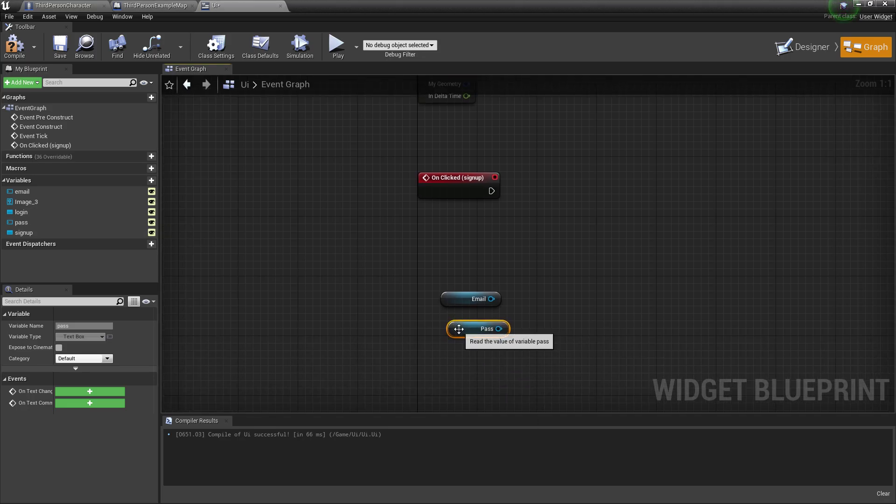
click(14, 46)
drag(450, 278, 508, 338)
click(531, 308)
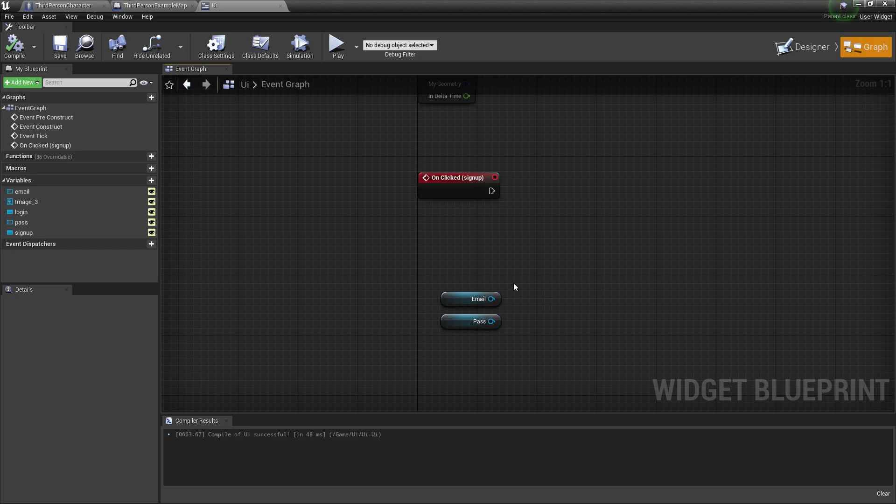
- Attach a GetText (Text Box) node to the Email getter
right_drag(485, 278, 468, 259)
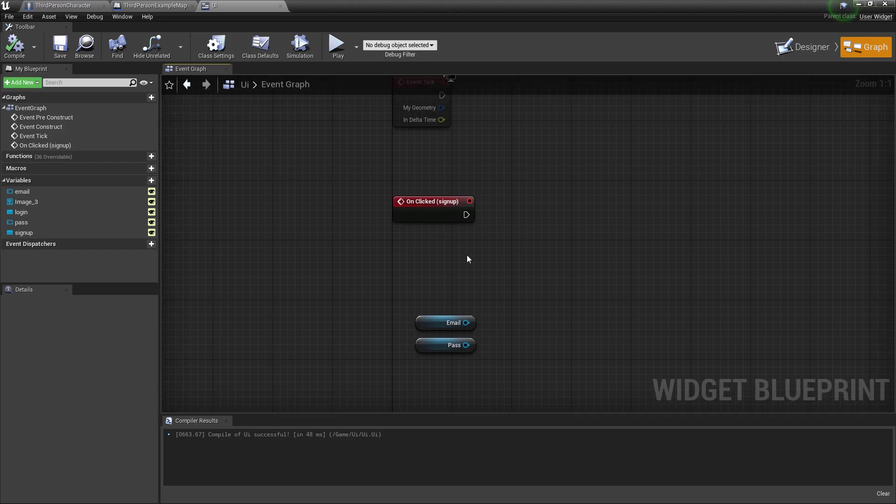
drag(466, 323, 543, 311)
text(ge)
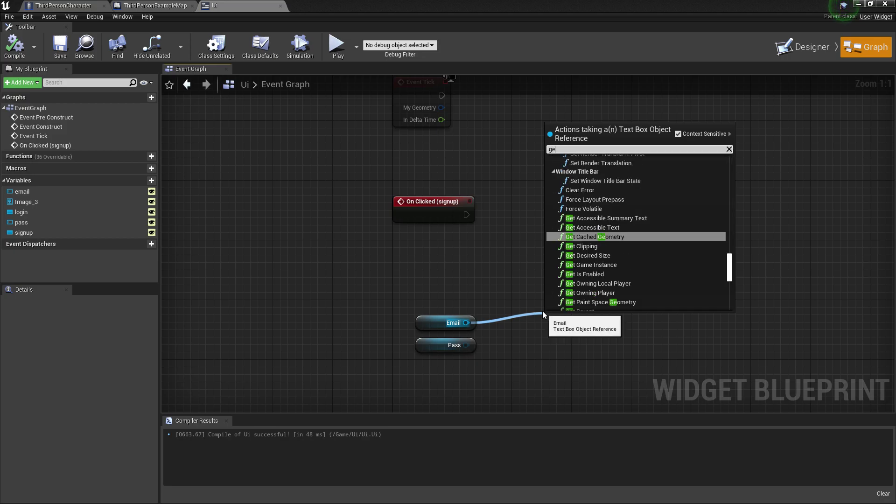
text(t tex)
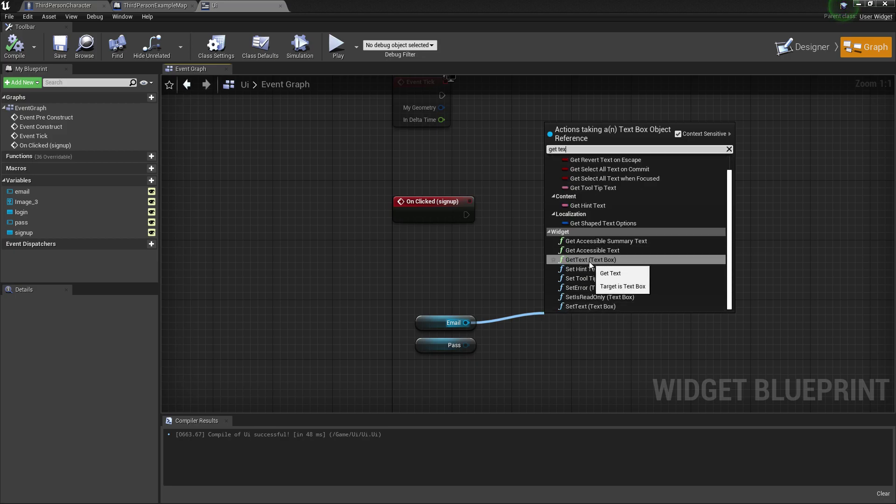
click(591, 260)
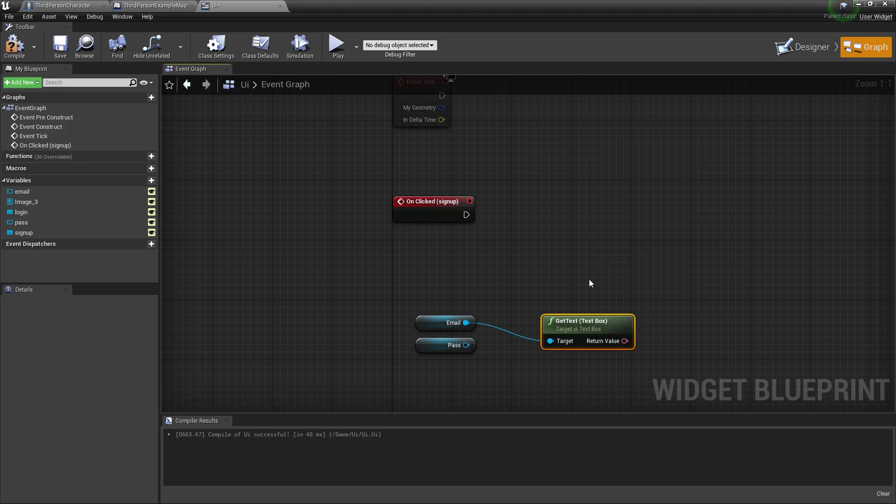
right_drag(621, 334, 580, 292)
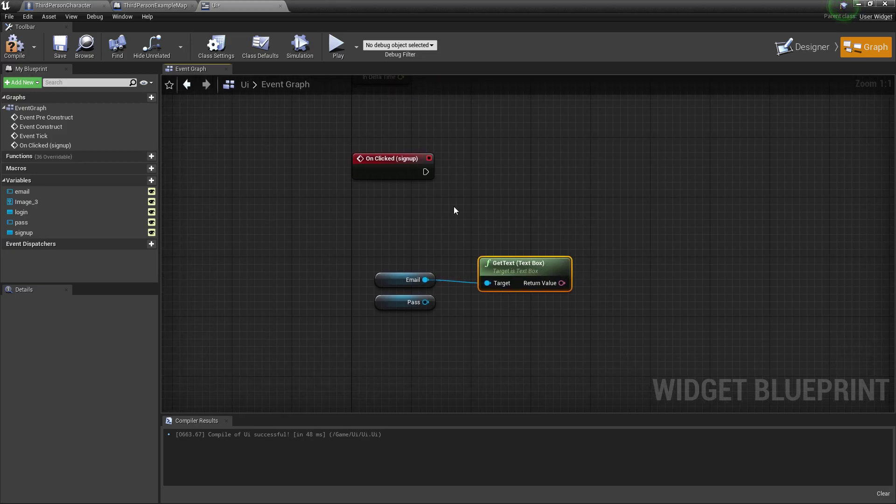
- Duplicate the GetText node, wire the Pass getter into the copy, and compile
click(386, 281)
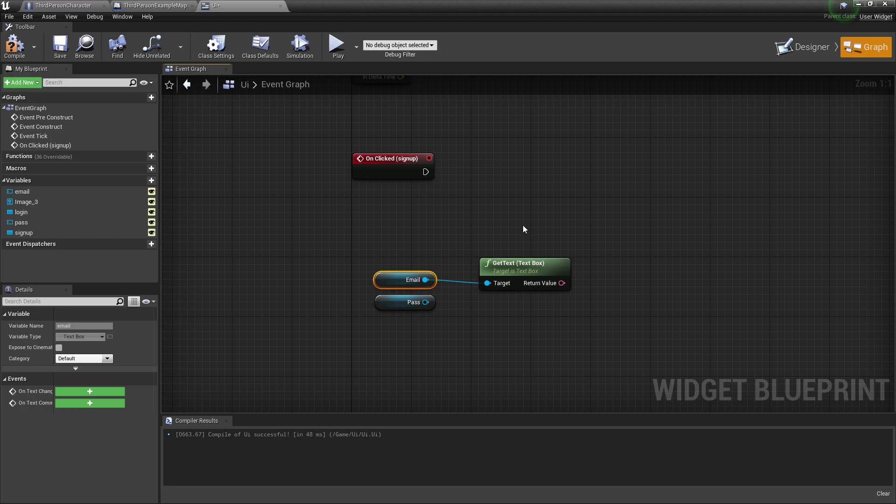
drag(622, 195, 561, 277)
key(ctrl+c)
key(ctrl+v)
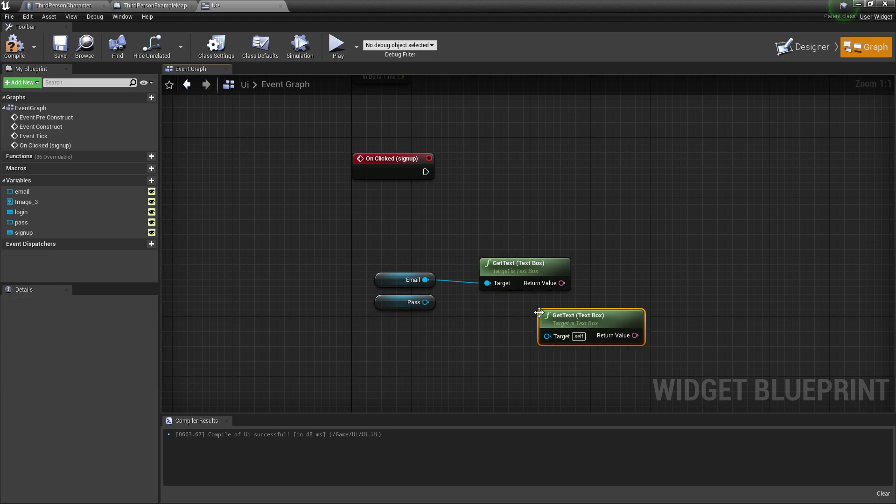
drag(592, 315, 526, 295)
drag(425, 302, 528, 315)
click(14, 45)
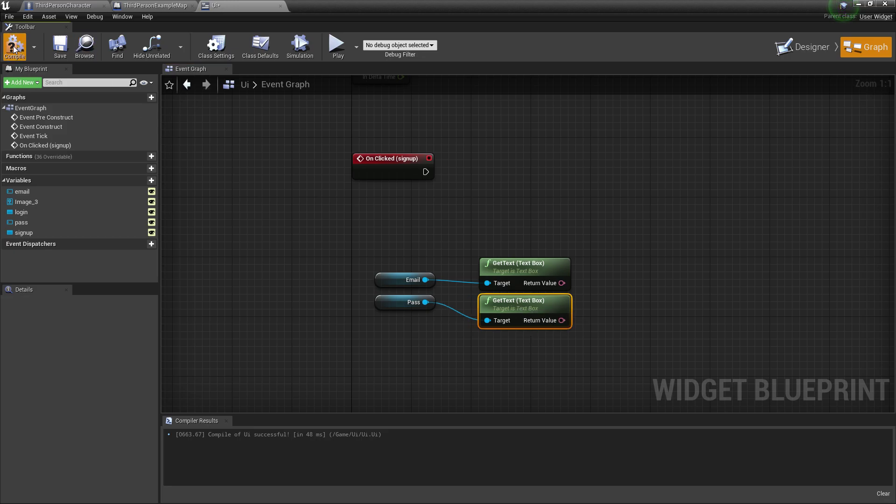
drag(353, 218, 566, 314)
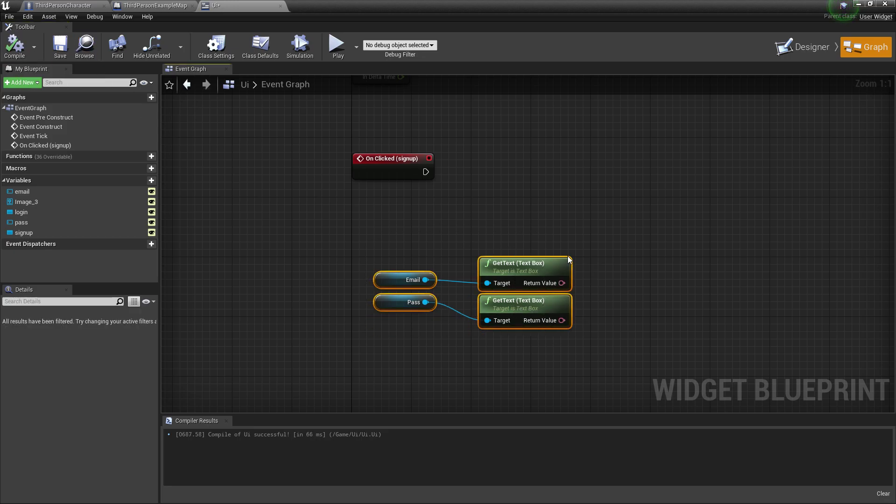
click(538, 186)
right_drag(539, 185, 501, 174)
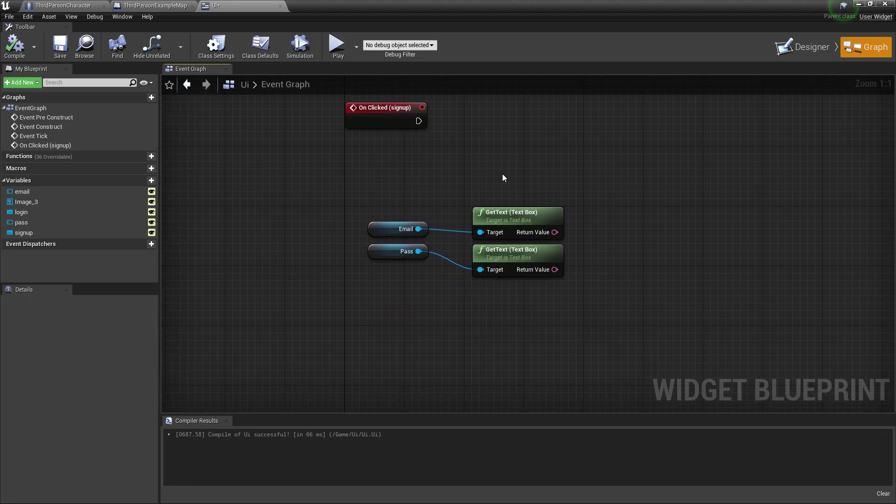
right_drag(533, 133, 545, 227)
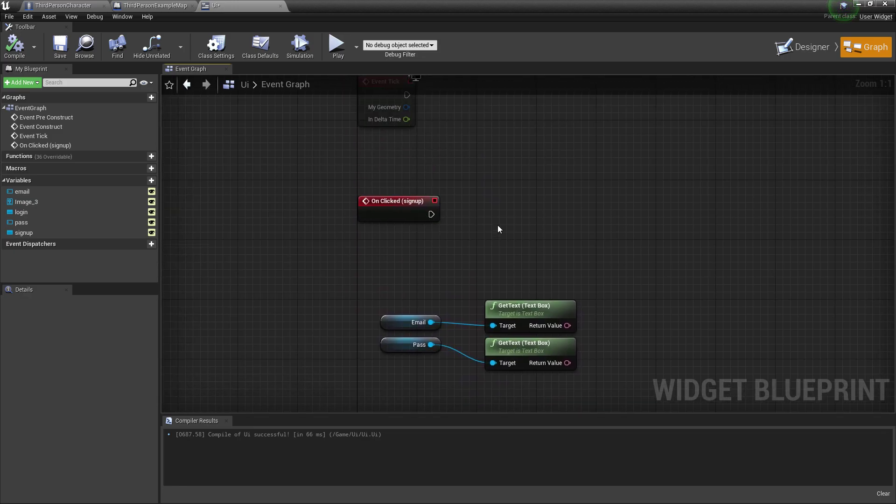
- Add a Create User with Email and Password node after the On Clicked (signup) event
drag(432, 214, 510, 206)
text(cre)
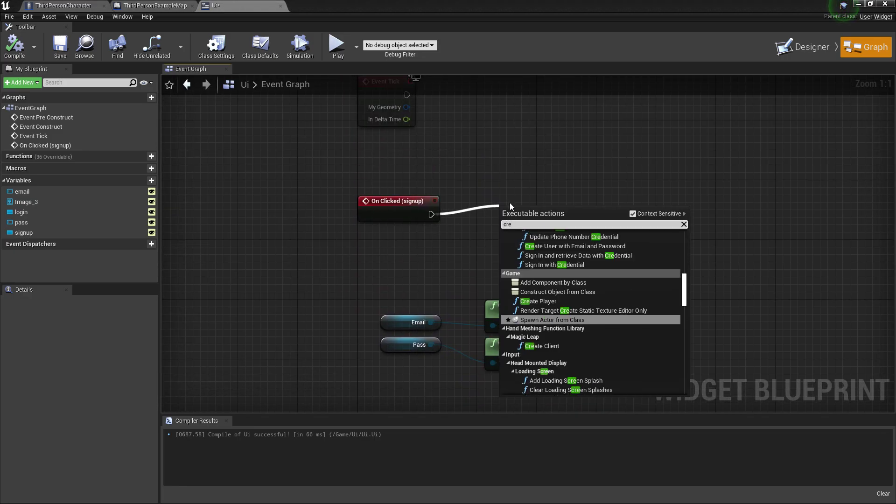
text(at)
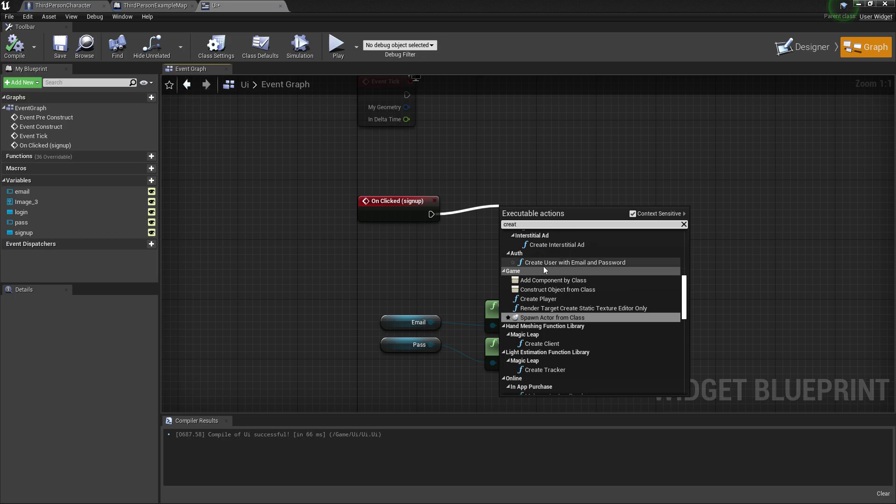
click(591, 262)
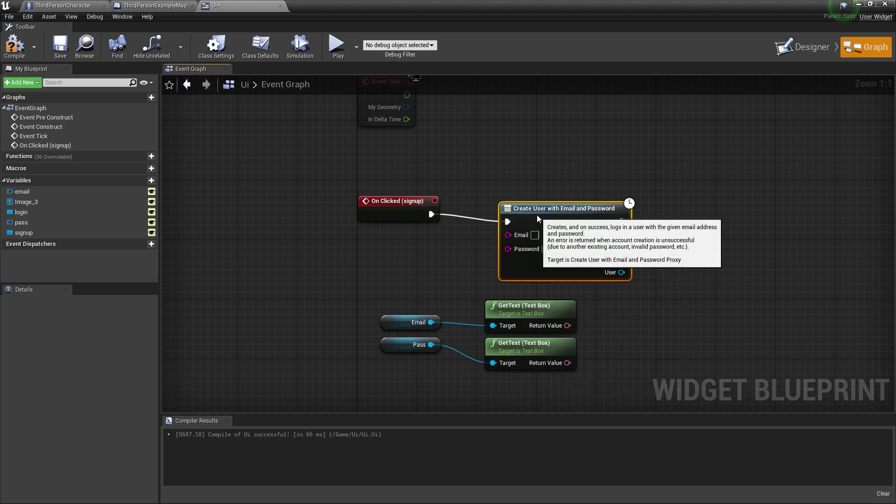
drag(537, 215, 656, 210)
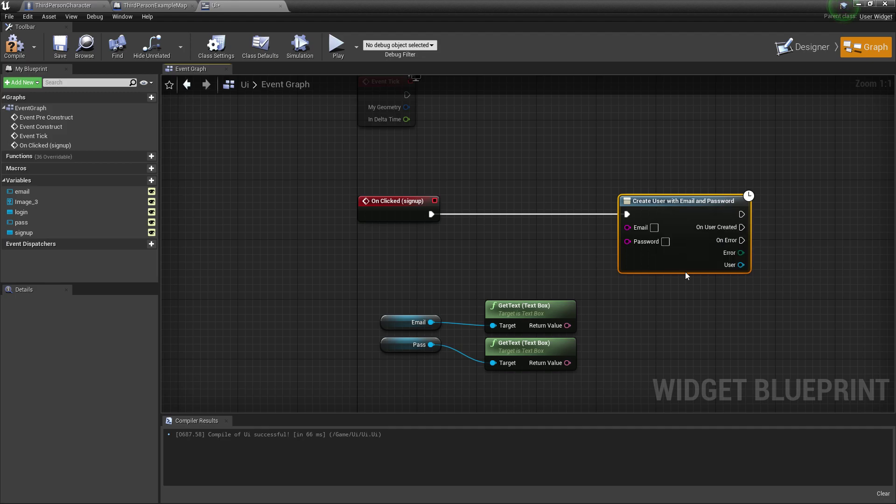
right_drag(691, 274, 655, 235)
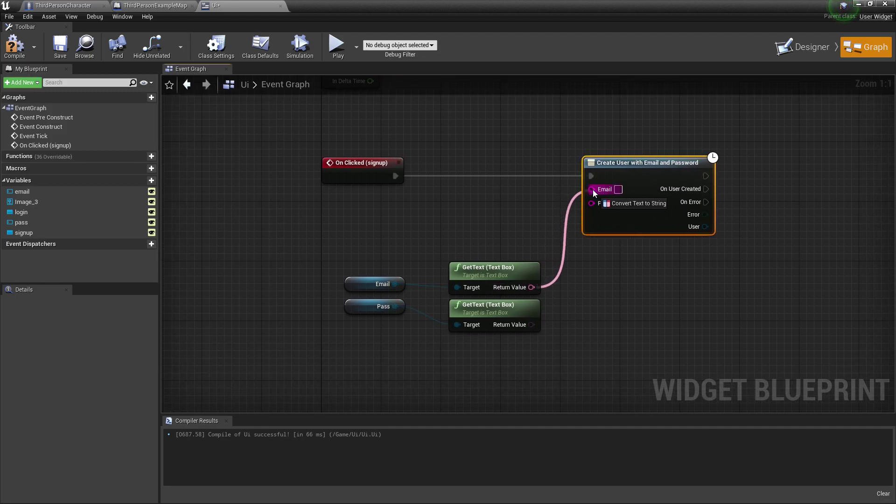
- Wire both GetText outputs into the Email and Password pins and tidy the input nodes
drag(532, 287, 592, 190)
drag(531, 324, 592, 201)
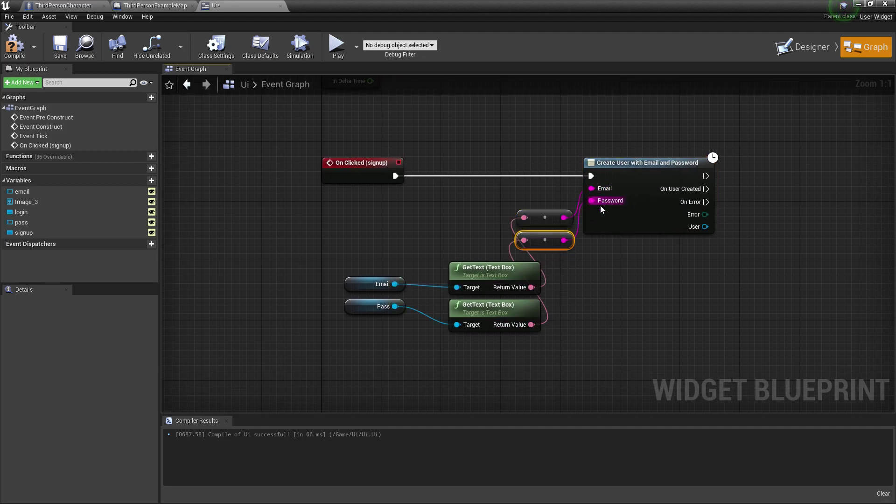
drag(362, 227, 573, 350)
drag(546, 239, 478, 240)
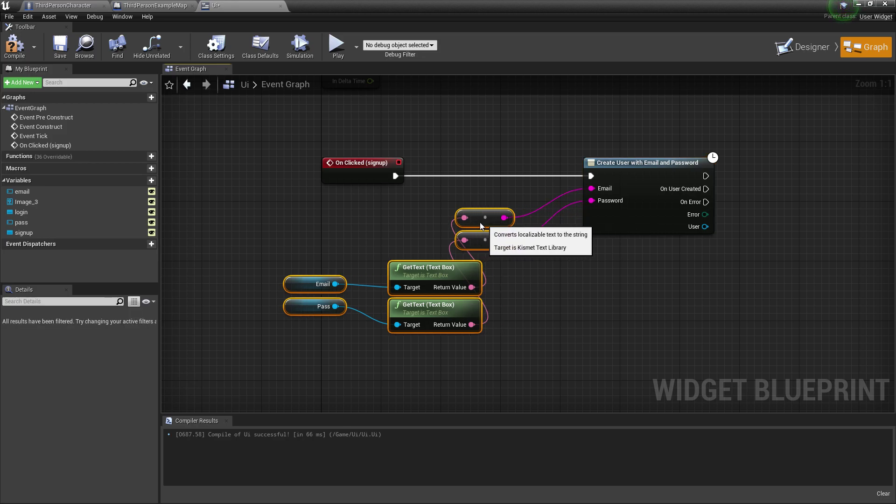
mouse_move(257, 226)
mouse_down()
mouse_move(405, 316)
mouse_move(331, 255)
mouse_up()
click(442, 188)
right_drag(441, 188, 299, 195)
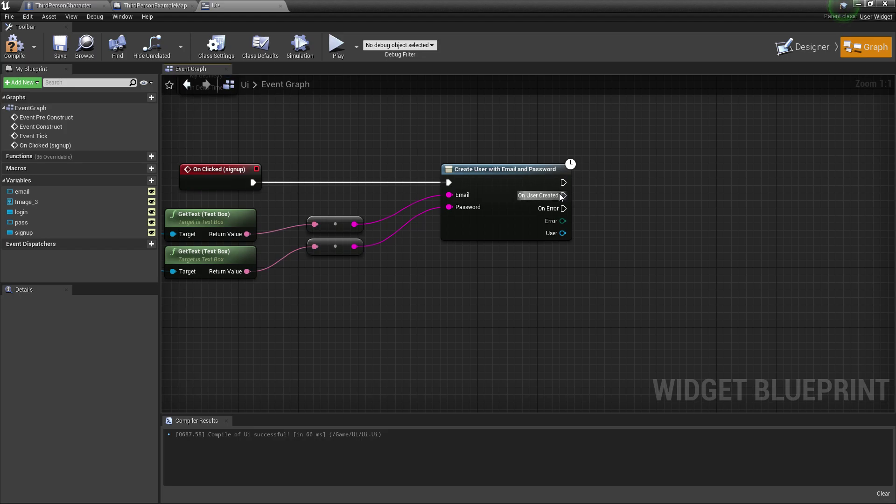
- Make the Message text block a variable and recompile
click(14, 45)
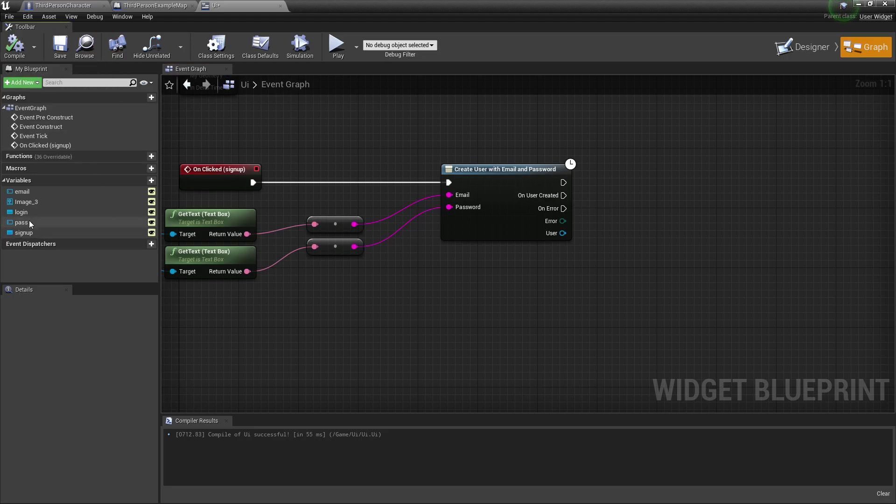
click(816, 48)
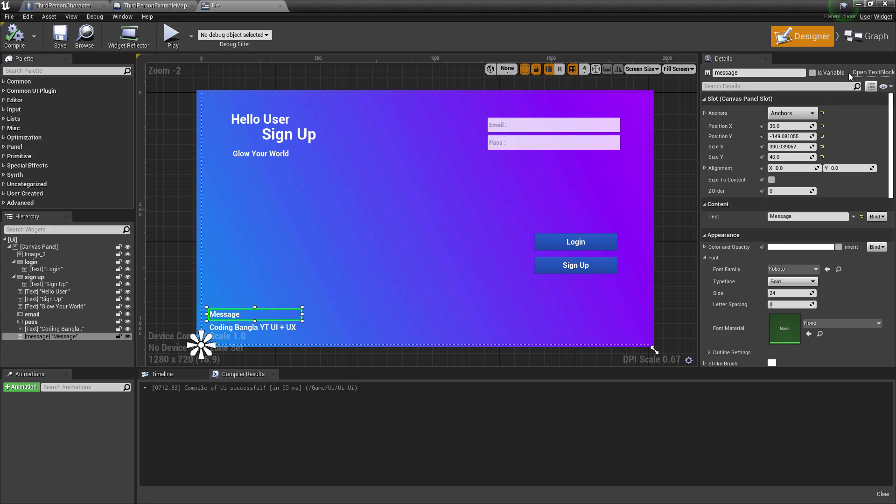
click(812, 72)
click(868, 36)
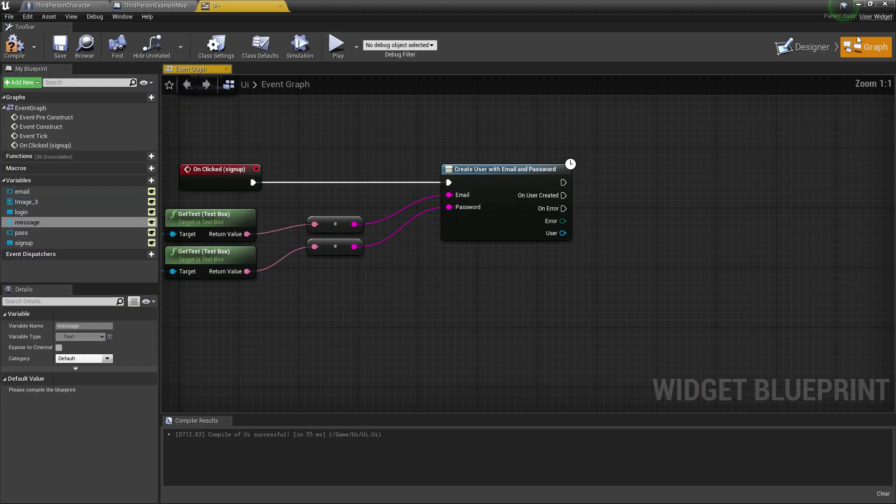
click(14, 45)
- Add a SetText on Message, run on user creation, with text 'Account Createing Done'
mouse_move(26, 222)
mouse_down()
mouse_move(339, 299)
mouse_move(551, 262)
mouse_move(619, 210)
mouse_up()
click(339, 299)
text(set t)
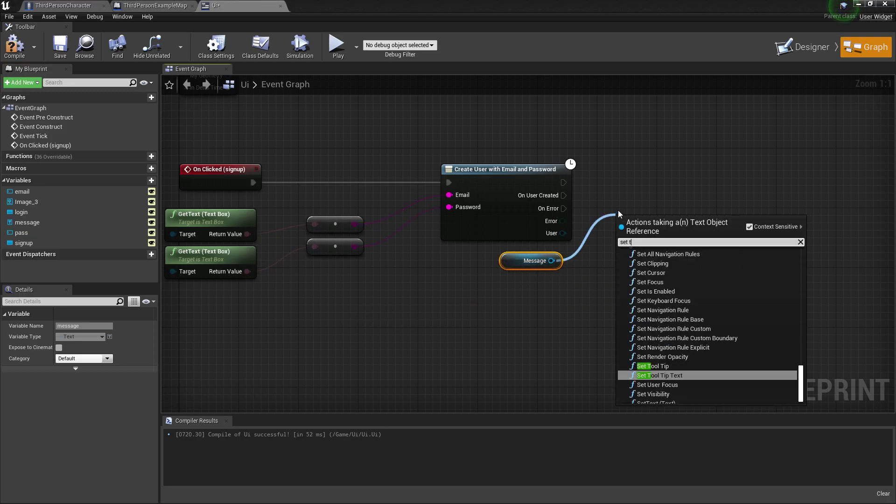
text(ex)
click(718, 298)
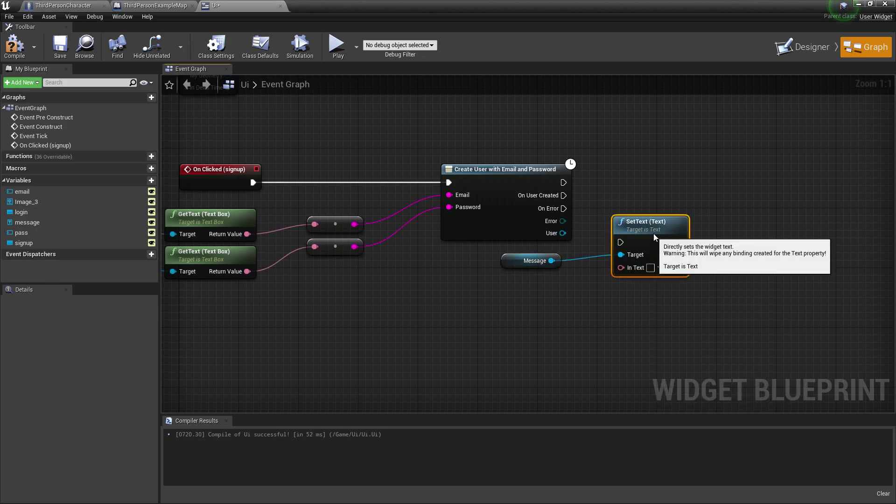
mouse_move(564, 195)
mouse_down()
mouse_move(629, 220)
mouse_move(679, 180)
mouse_move(686, 187)
mouse_up()
text(Ac)
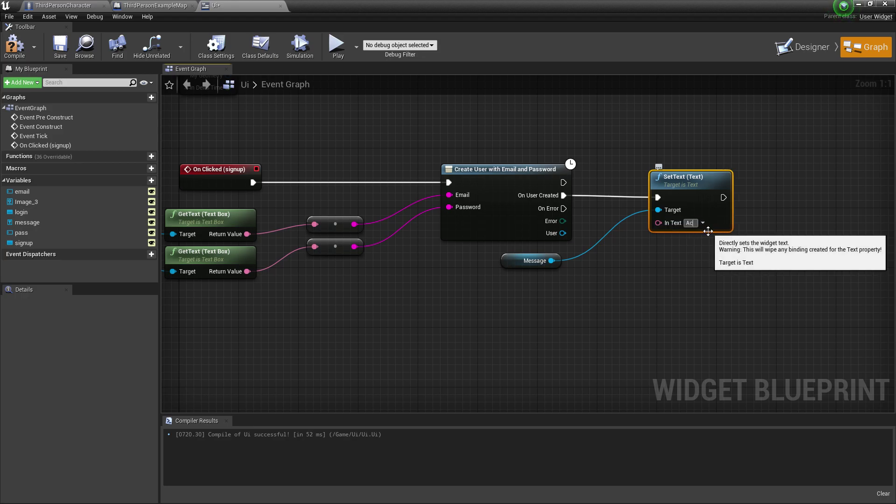
text(oo)
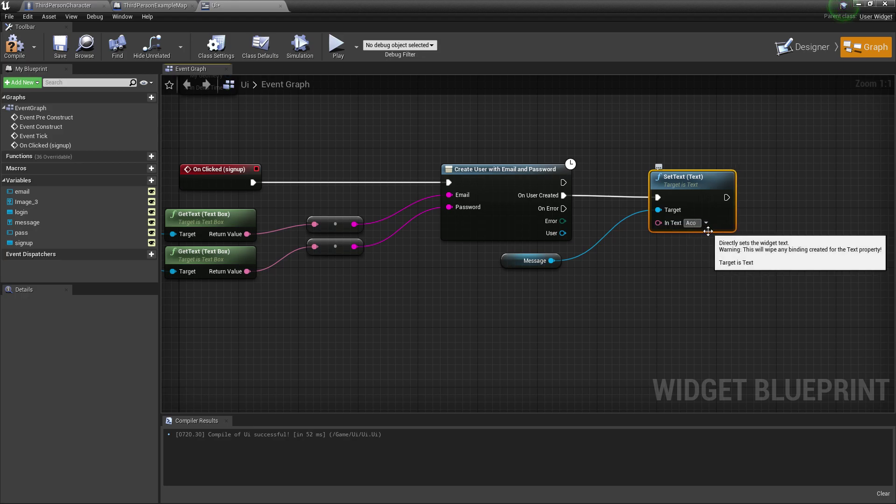
key(BackSpace)
key(BackSpace)
text(ount)
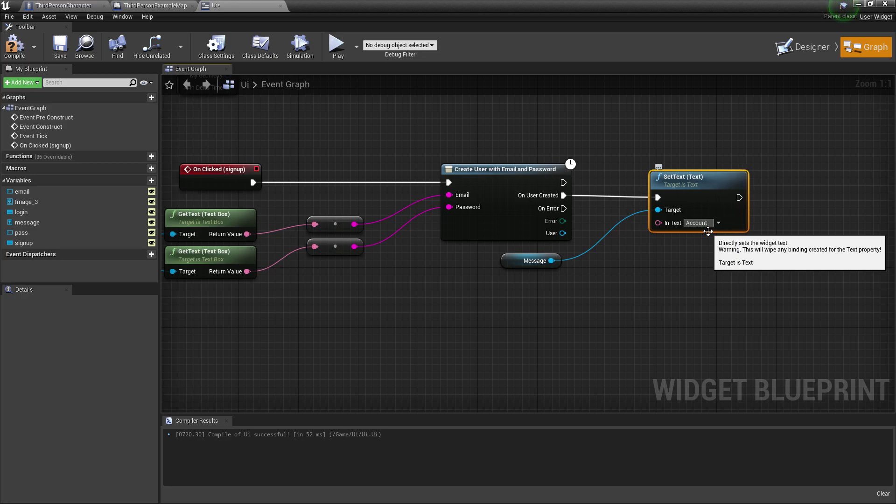
text( Crea)
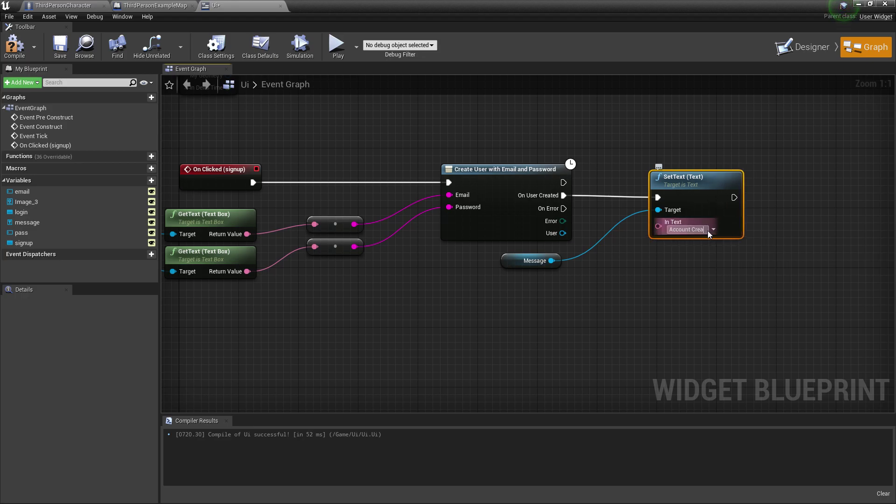
text(tei)
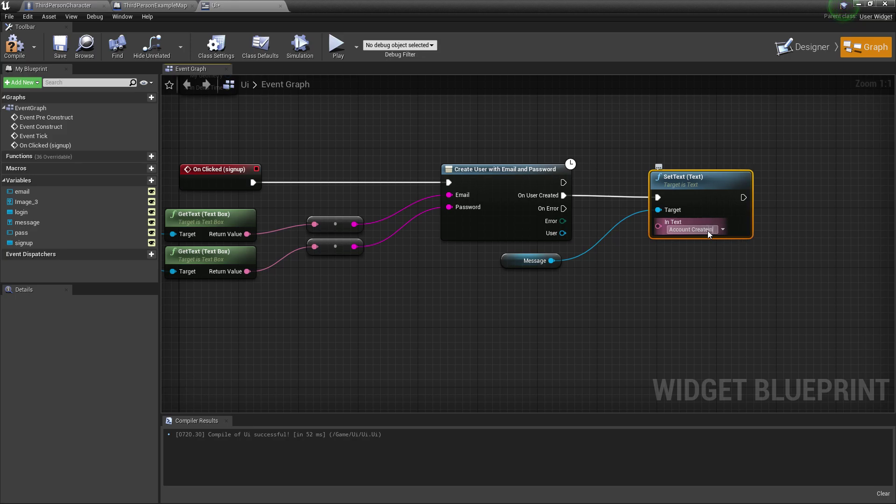
text(ng D)
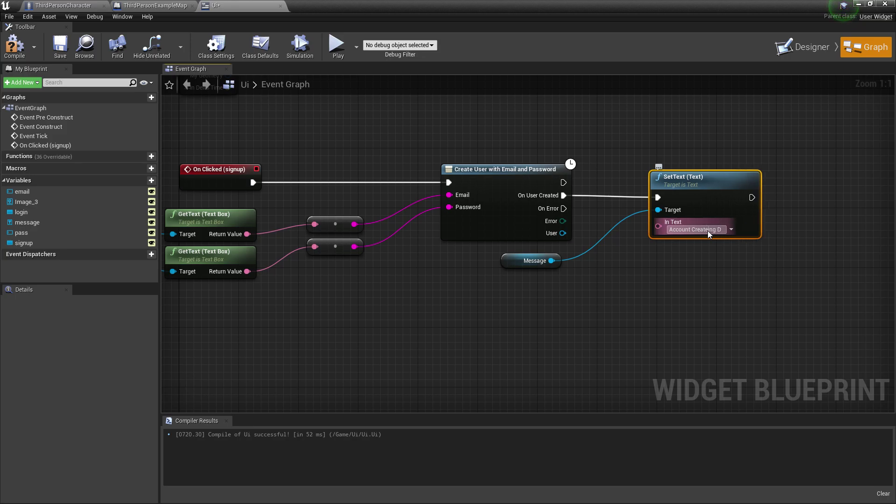
text(one)
- Commit the success message and duplicate its SetText node
key(Return)
click(764, 296)
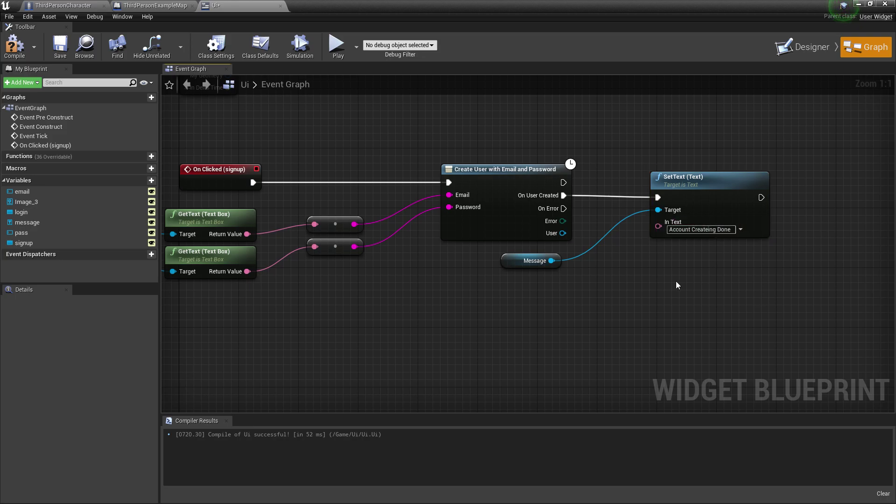
right_drag(676, 281, 562, 276)
click(611, 181)
key(ctrl+c)
key(ctrl+v)
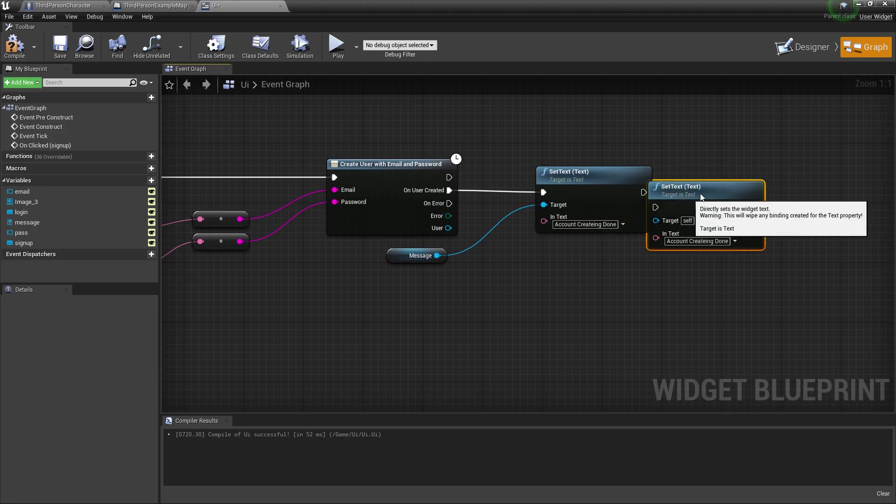
mouse_move(683, 181)
mouse_down()
mouse_move(717, 186)
mouse_move(583, 259)
mouse_up()
- Run the copy on error, showing ToText (byte) of the error in Message, and compile
drag(449, 203, 551, 267)
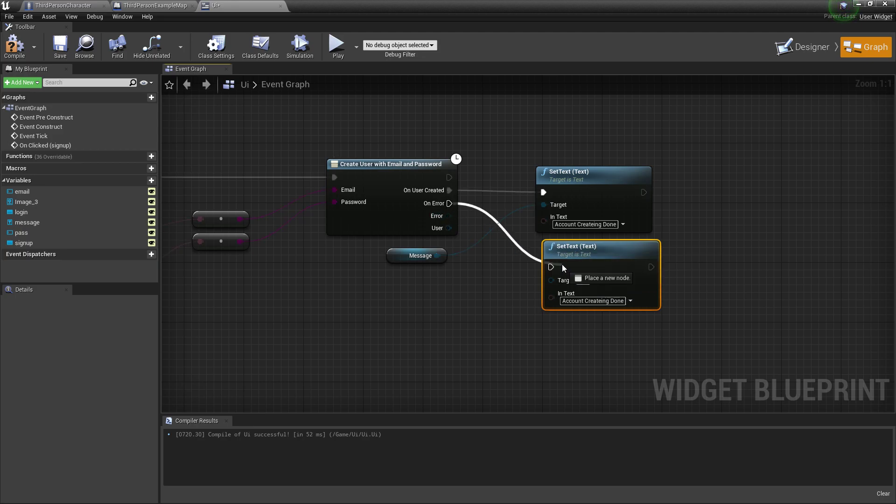
mouse_move(448, 215)
mouse_down()
mouse_move(504, 284)
mouse_move(522, 291)
mouse_up()
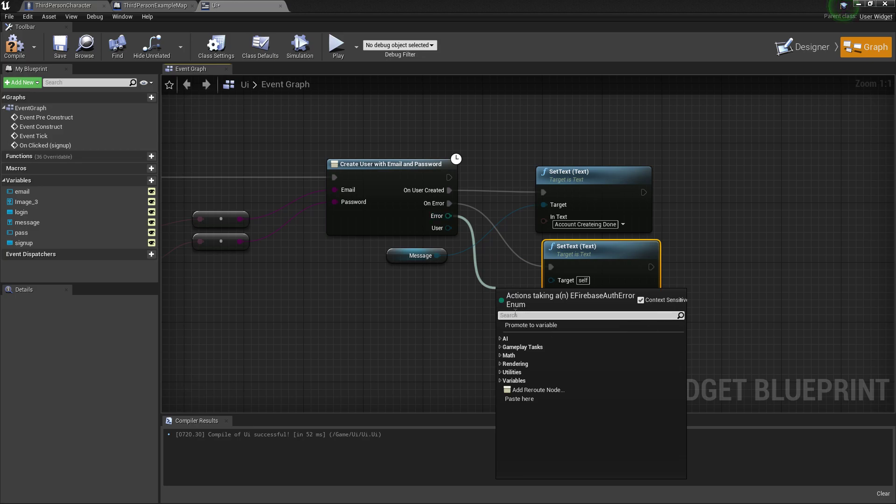
text(te)
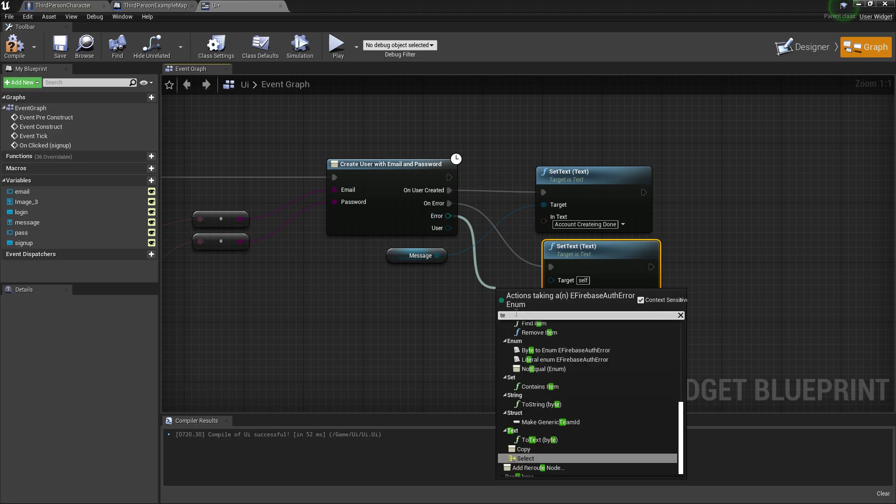
text(x)
key(Return)
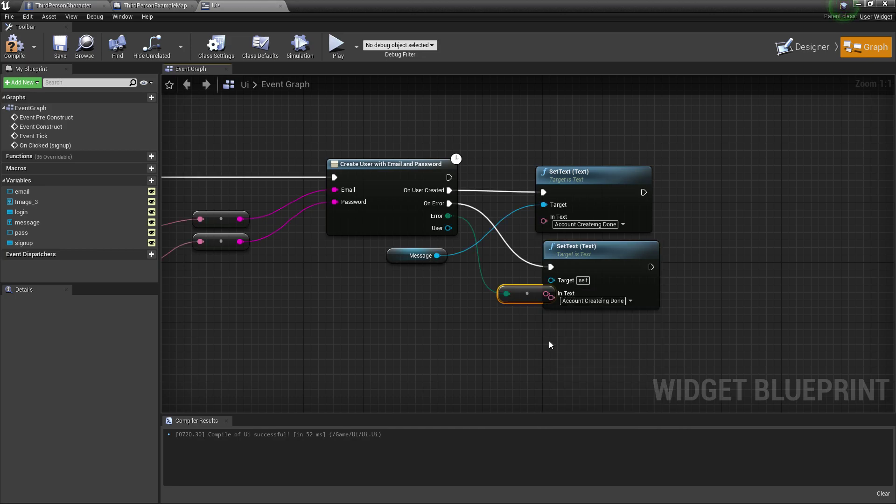
drag(574, 256, 620, 247)
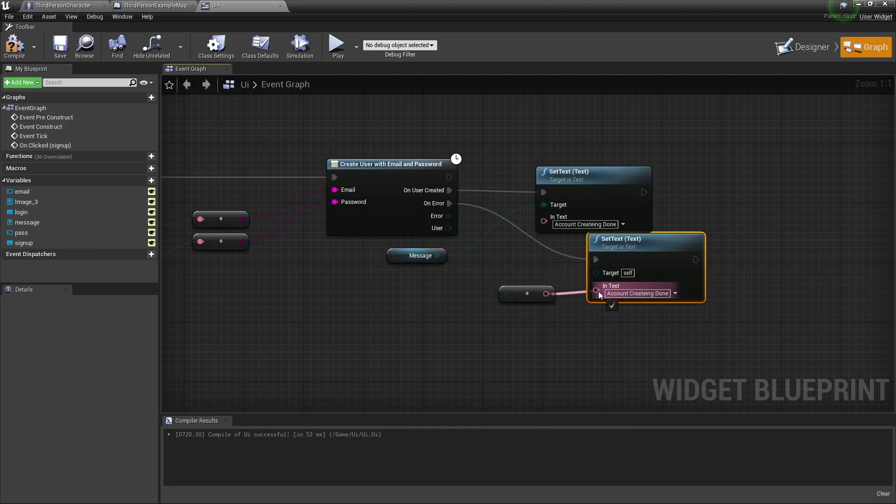
mouse_move(545, 293)
mouse_down()
mouse_move(596, 289)
mouse_move(528, 287)
mouse_up()
click(470, 293)
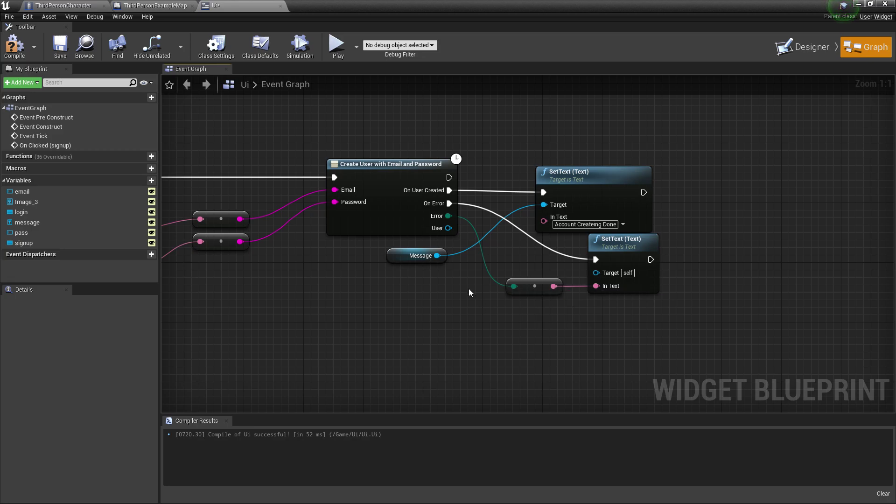
click(14, 45)
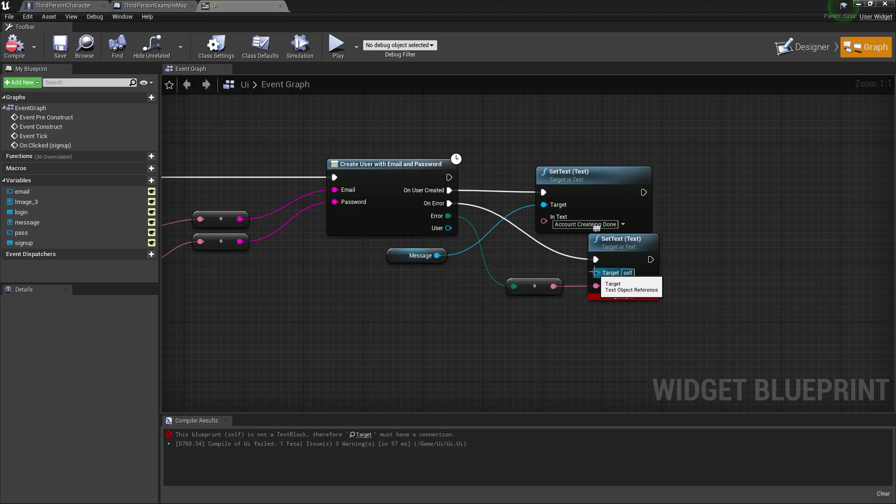
drag(597, 273, 549, 267)
drag(444, 255, 438, 255)
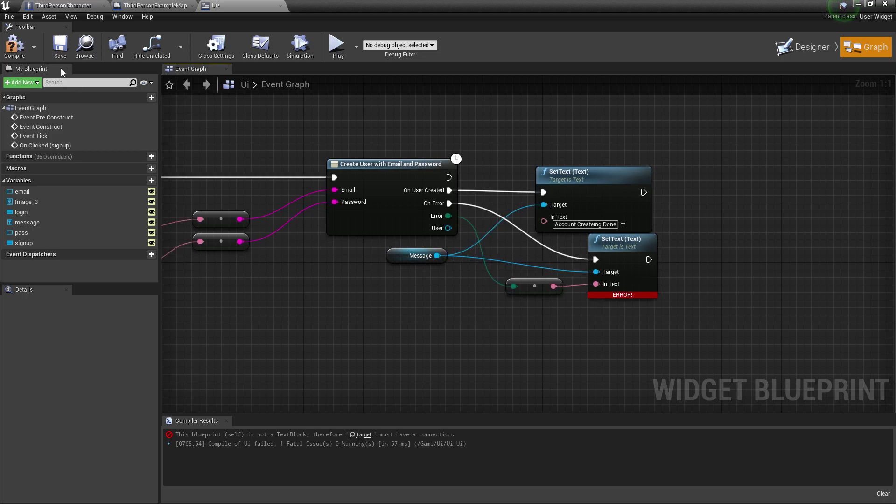
click(15, 45)
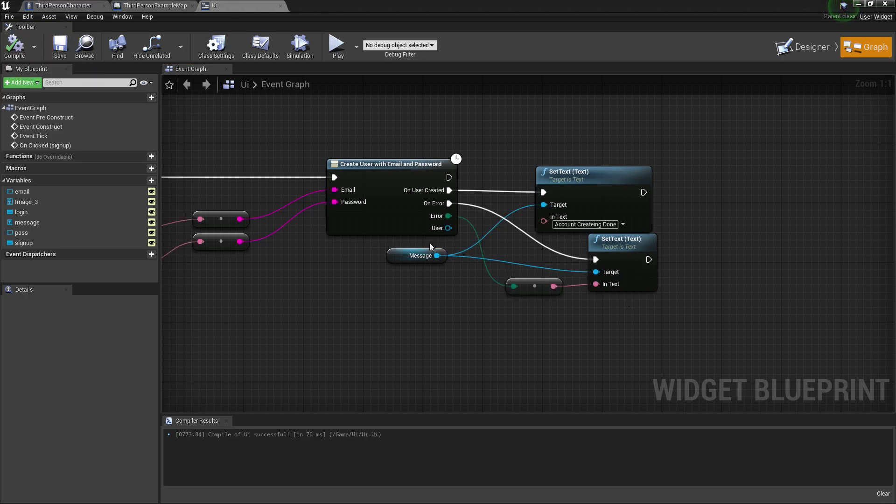
- Promote the User output to a variable, place its SET node after SetText, and compile
right_drag(429, 243, 450, 240)
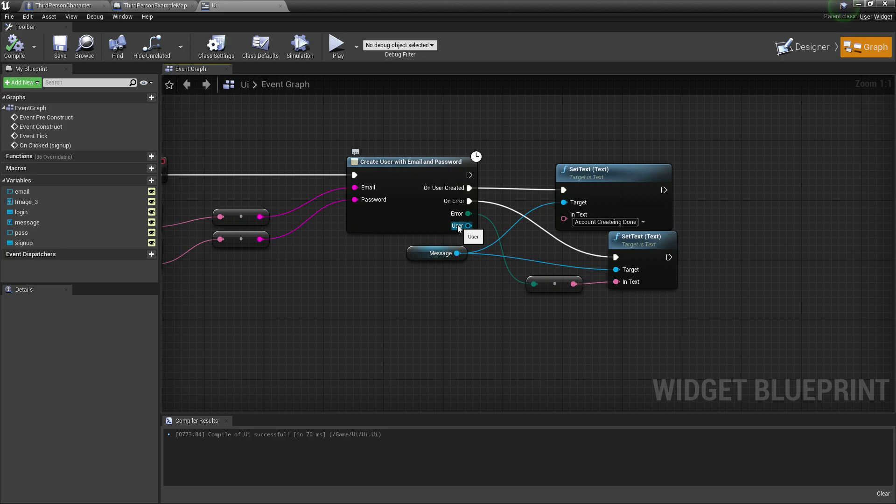
right_click(458, 228)
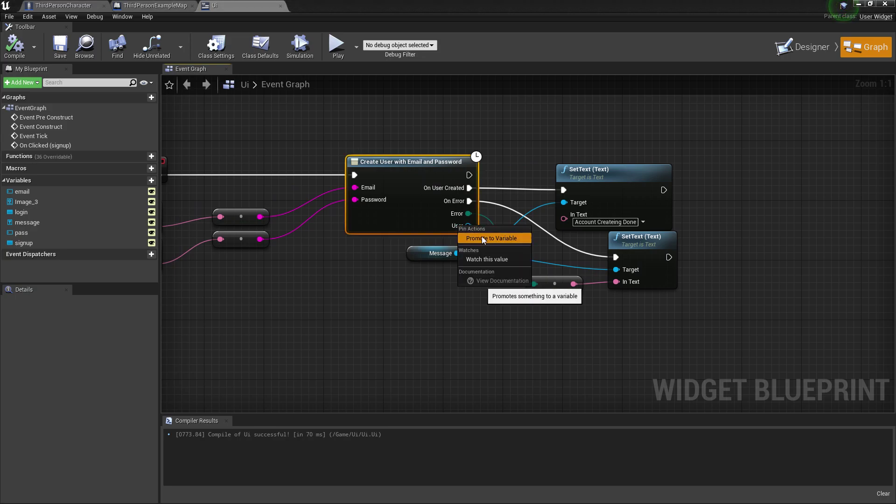
click(482, 236)
drag(564, 164, 774, 172)
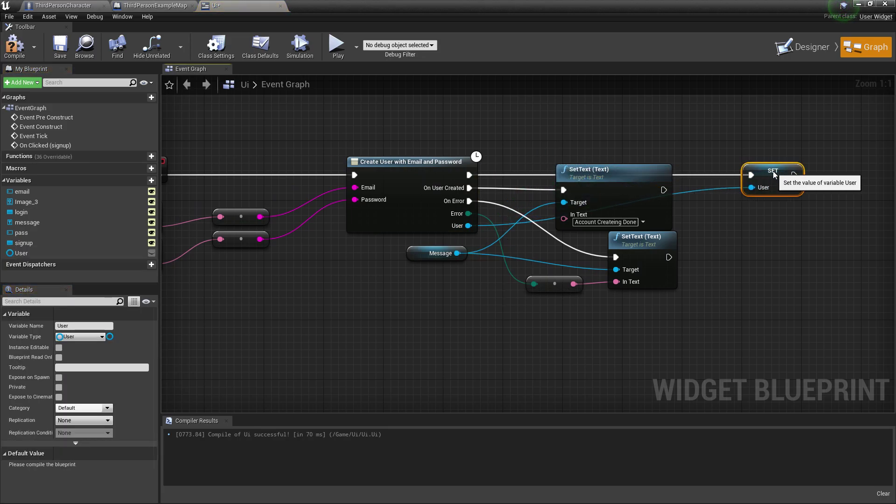
right_drag(755, 214, 568, 211)
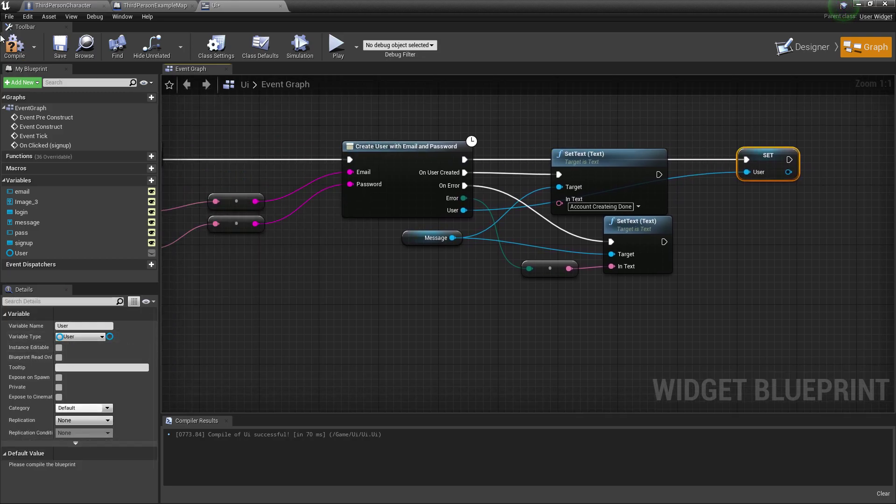
click(14, 45)
right_drag(398, 314, 617, 320)
scroll(618, 320, down, 3)
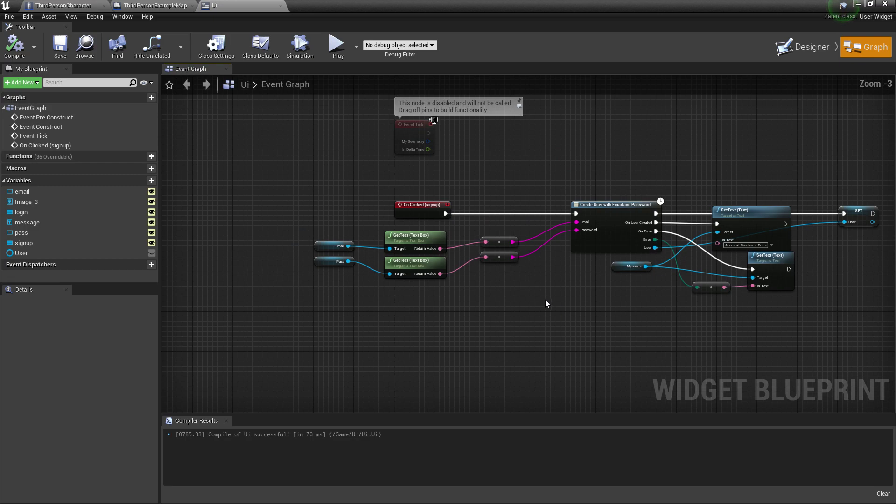
drag(353, 202, 286, 202)
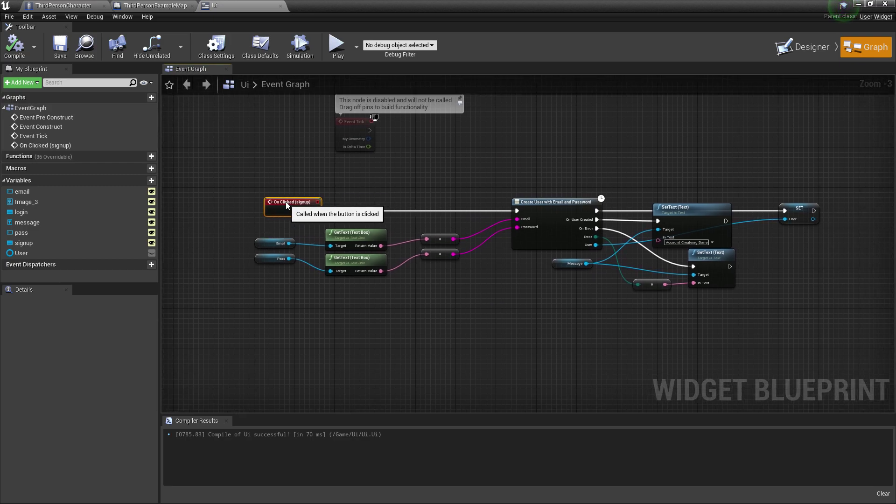
click(440, 301)
- Reload the Firebase Authentication users list in Chrome, then return to the level editor
click(856, 4)
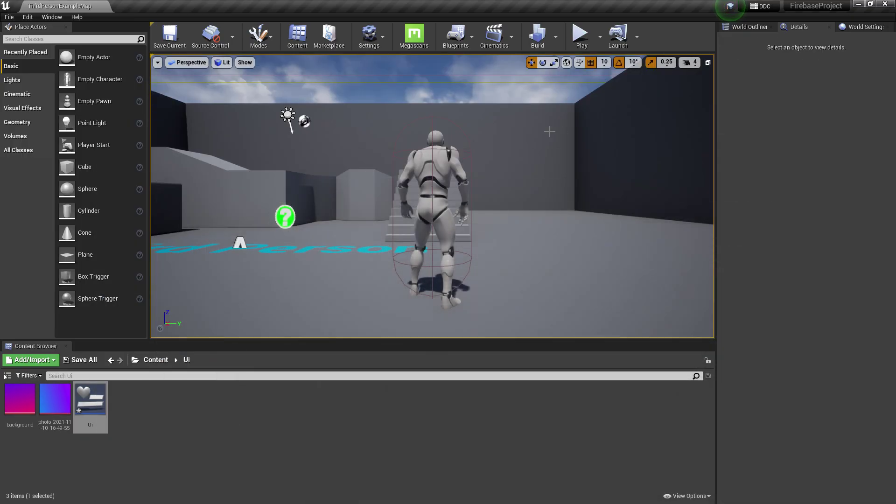
key(super)
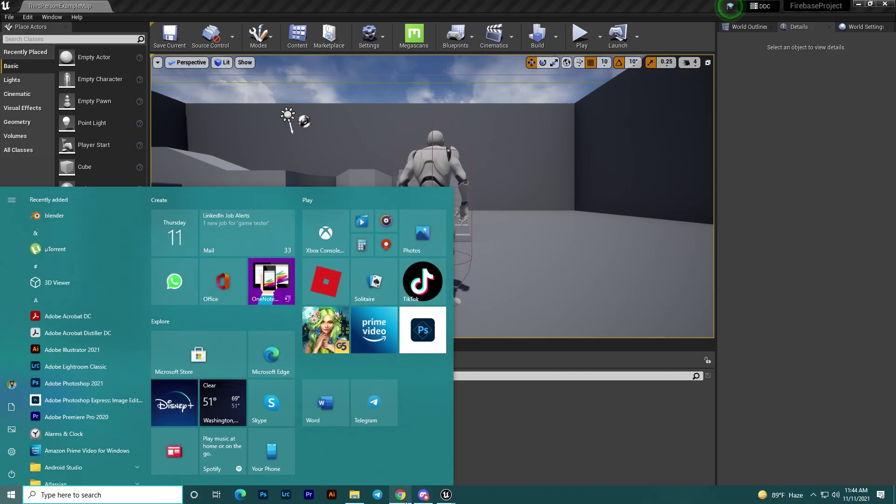
click(424, 494)
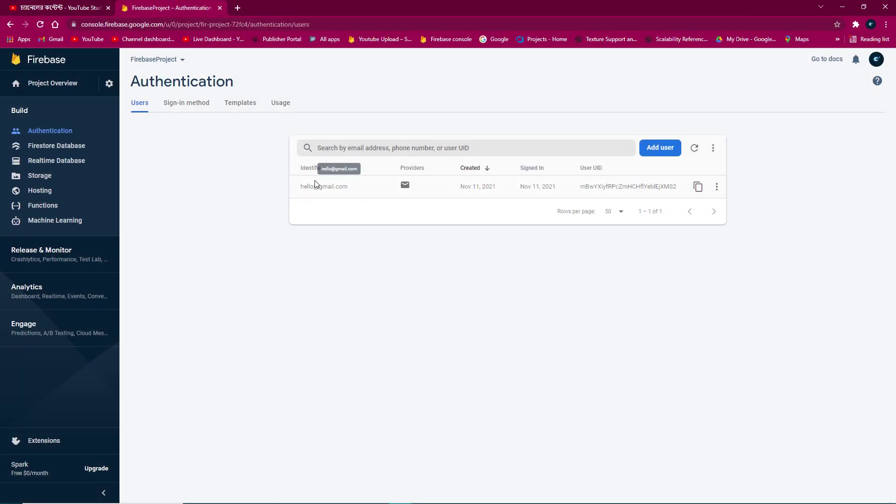
click(694, 149)
click(843, 8)
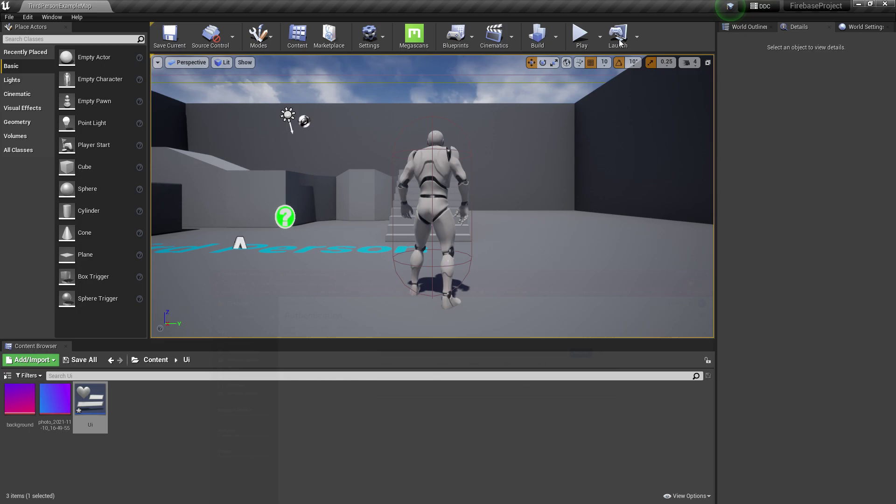
- Play-test the level fullscreen and submit the sign-up form
click(581, 33)
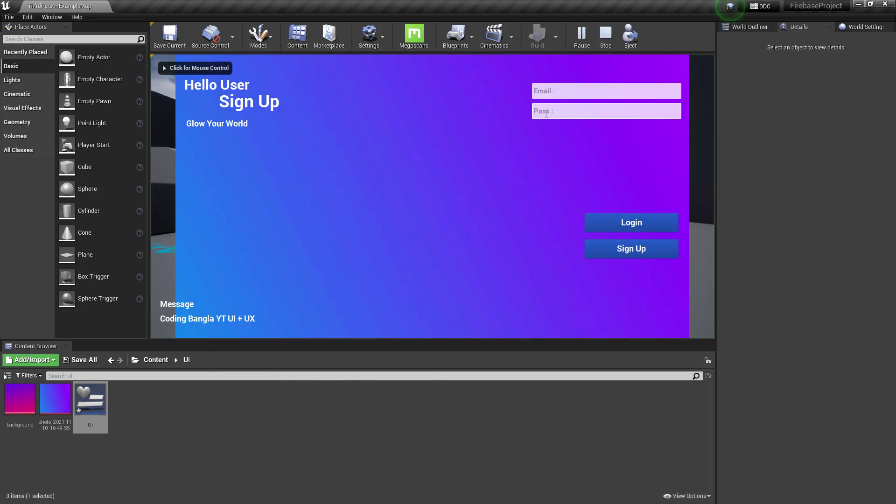
key(F11)
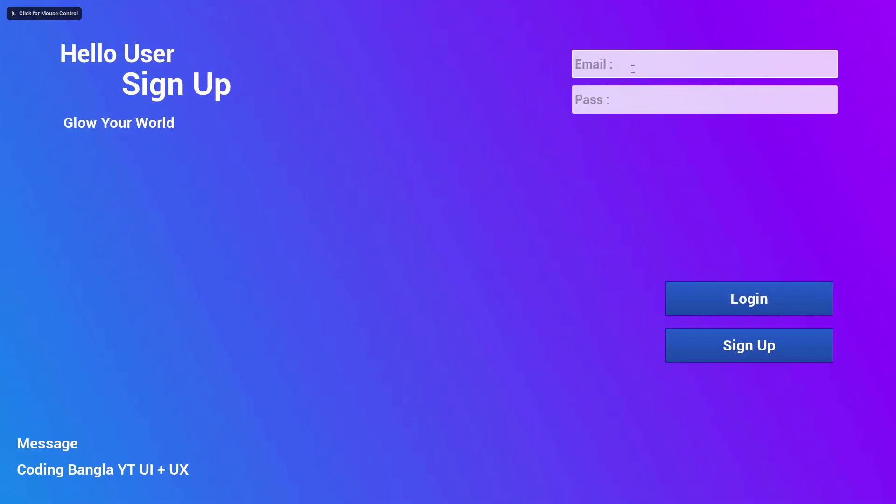
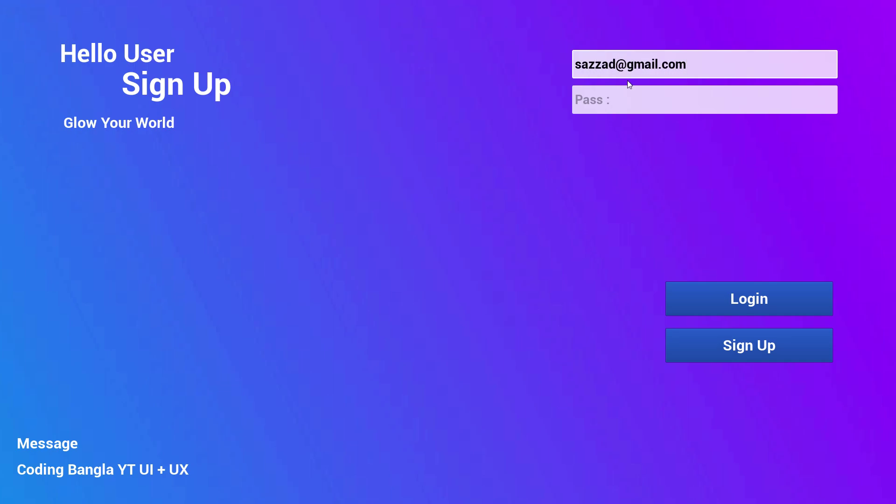
click(614, 99)
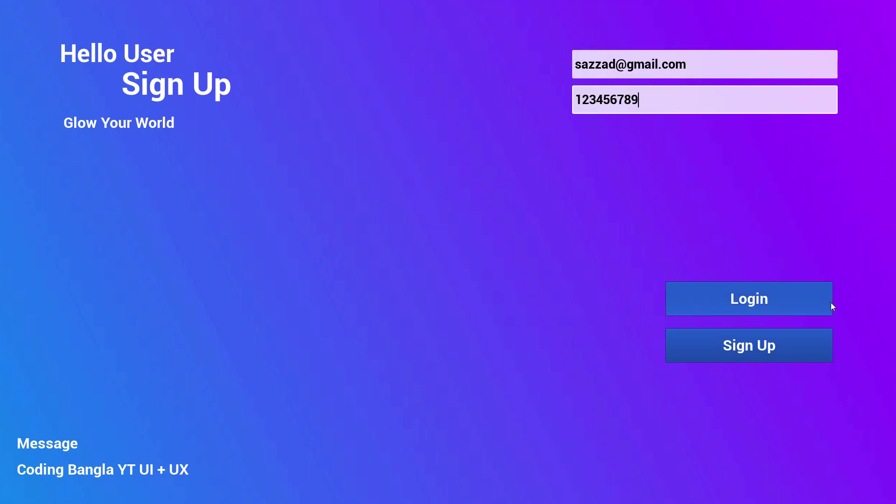
click(725, 342)
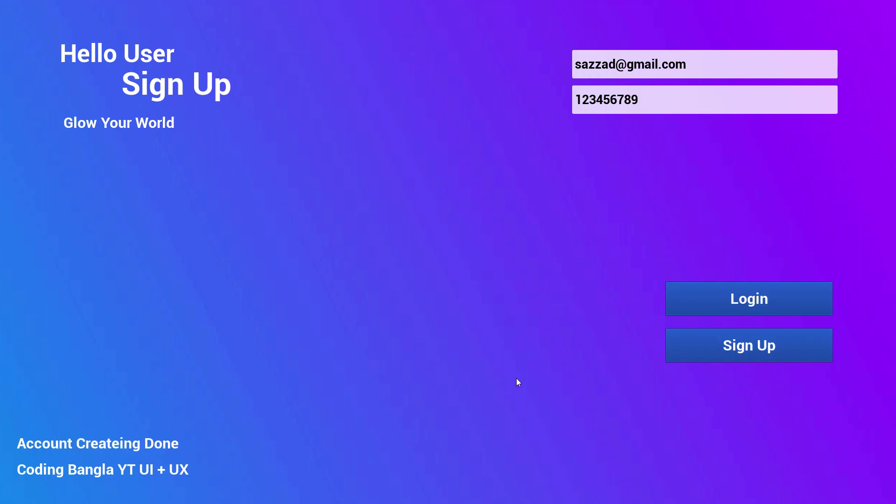
key(Escape)
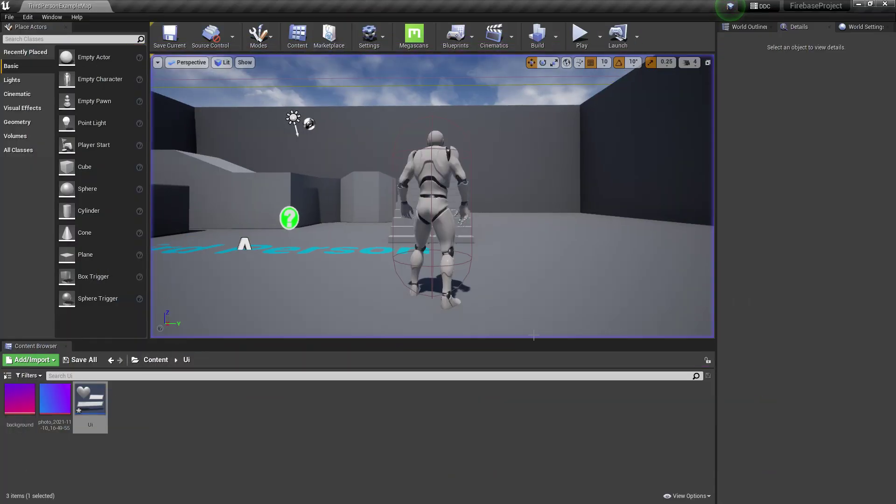
- Refresh the Firebase Authentication Users list and inspect the new user's identifier
key(super)
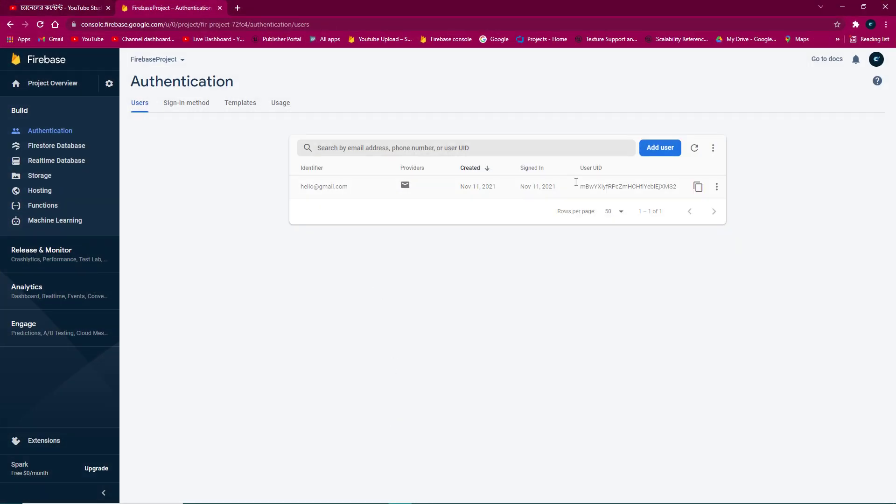
click(694, 148)
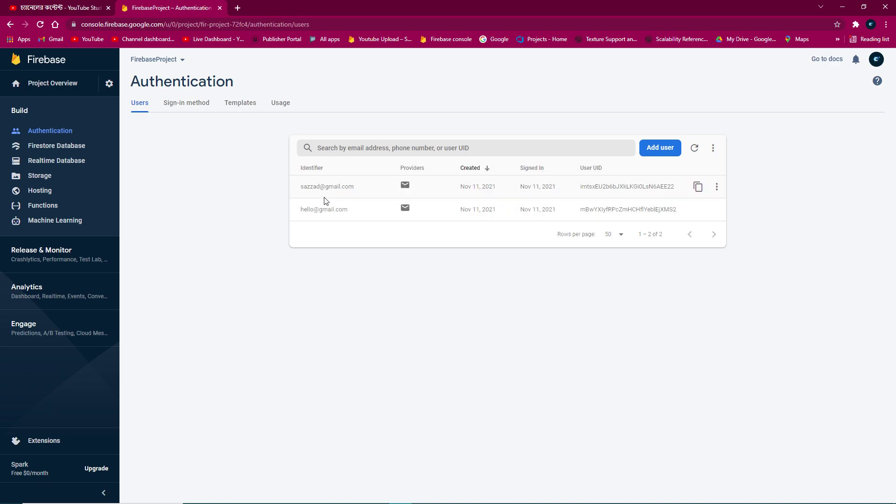
drag(299, 185, 336, 185)
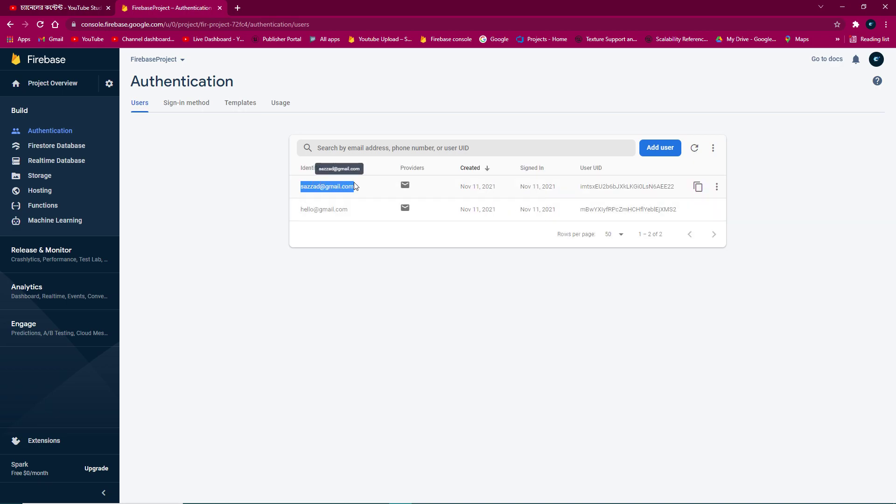
click(350, 302)
- Open the Ui widget blueprint and add an On Clicked event for the login button
click(842, 6)
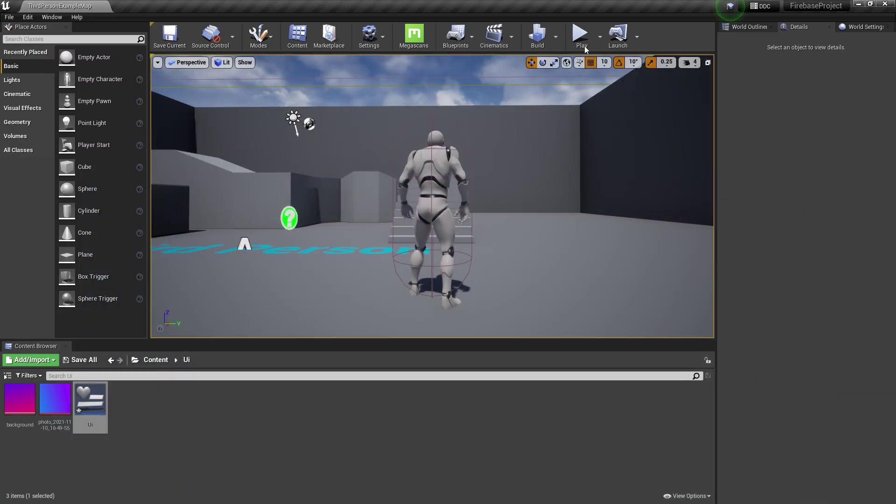
double_click(99, 393)
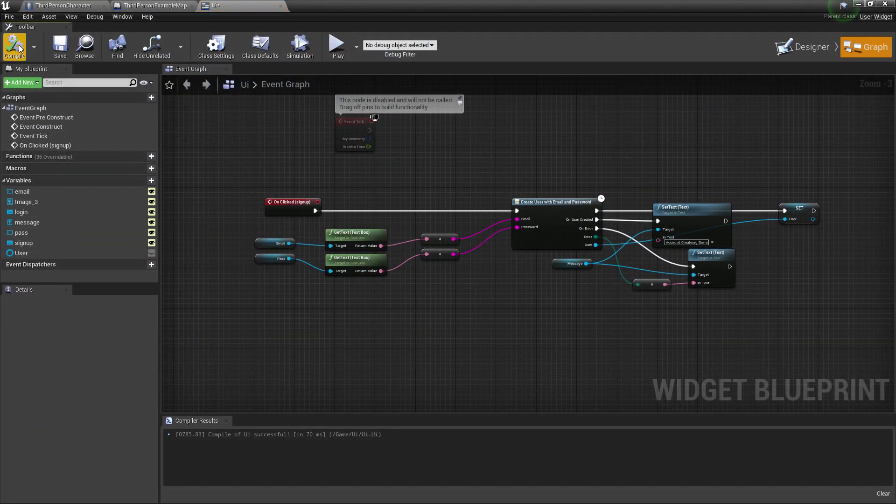
scroll(625, 324, up, 2)
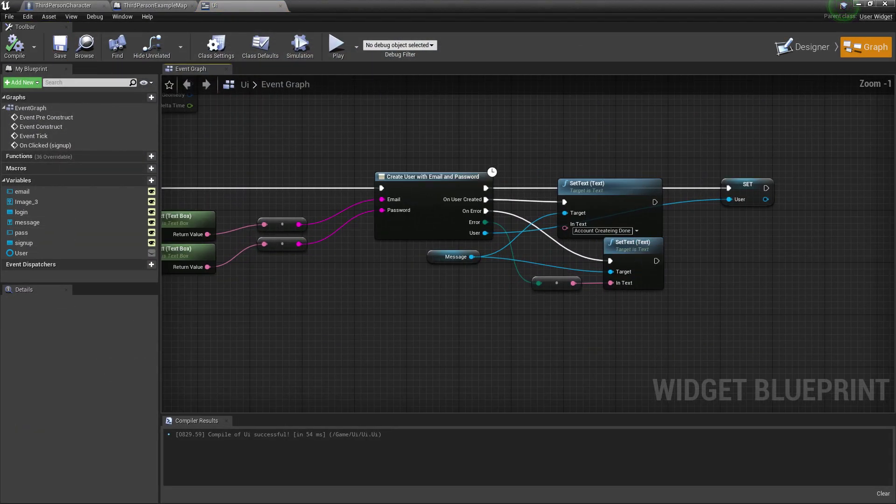
right_drag(381, 278, 577, 267)
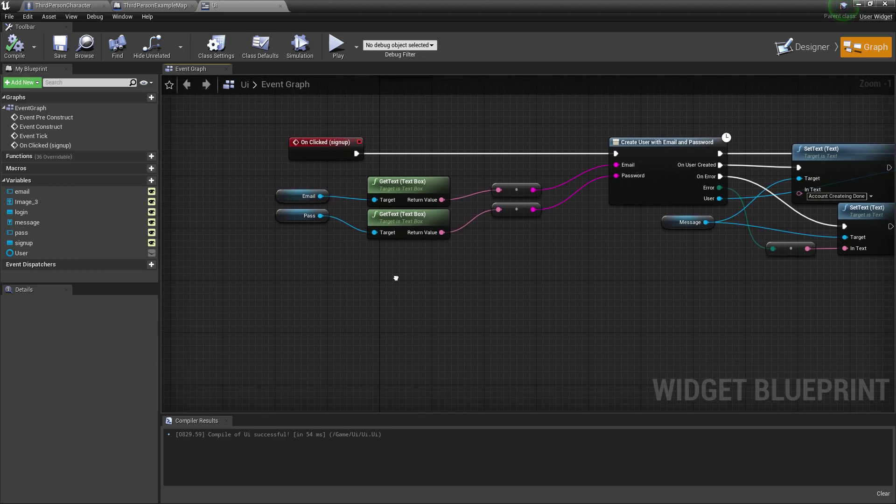
right_drag(392, 279, 431, 245)
click(24, 211)
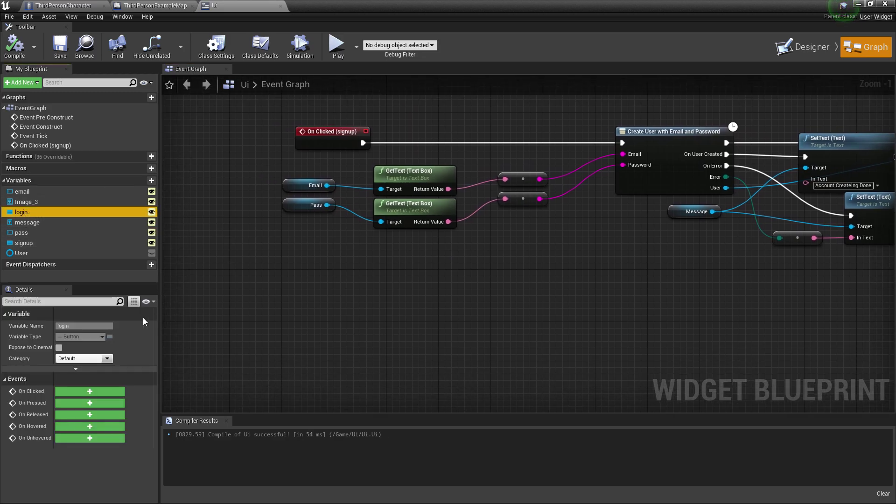
click(103, 390)
- Search 'auth' in the graph's action menu and add Sign In with Email and Password
right_click(462, 239)
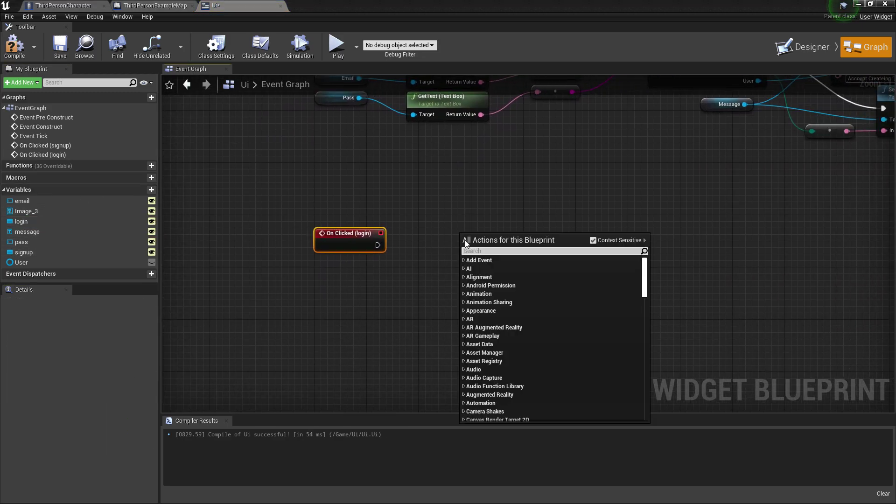
text(sing)
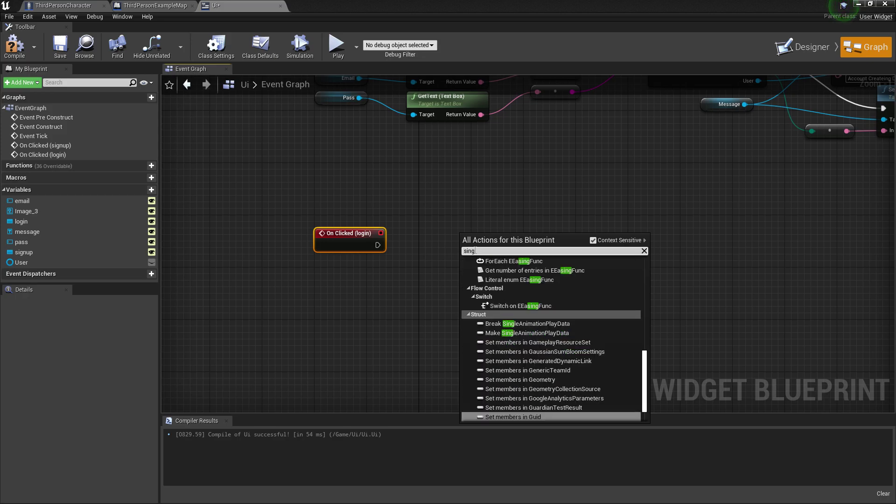
scroll(557, 297, down, 5)
scroll(560, 302, up, 6)
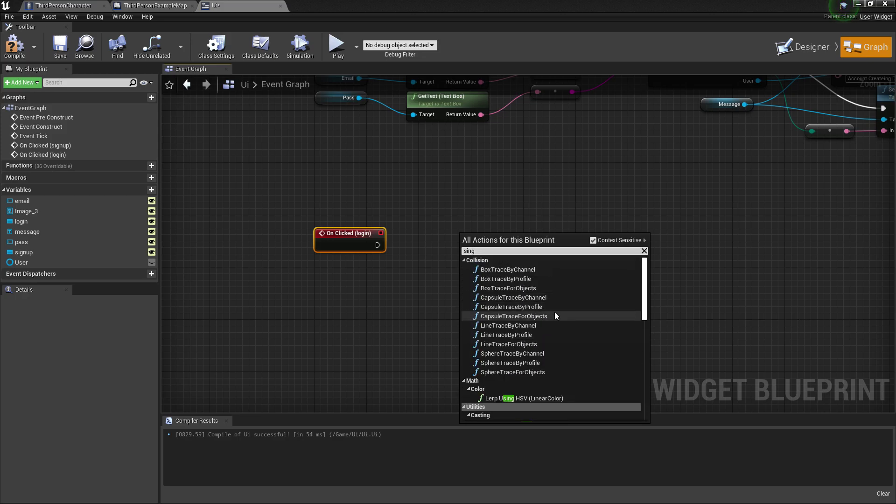
scroll(549, 344, down, 3)
scroll(580, 267, down, 2)
key(BackSpace)
key(BackSpace)
key(BackSpace)
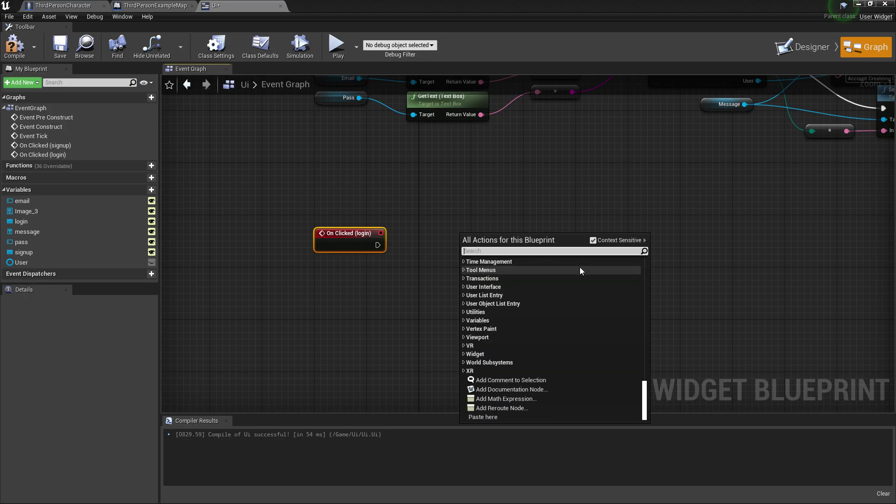
text(auth)
scroll(586, 302, up, 5)
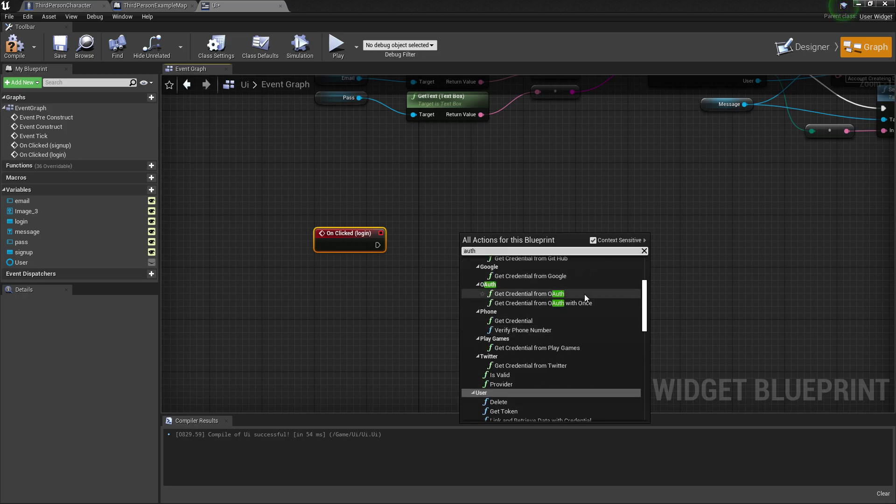
scroll(585, 294, down, 2)
scroll(575, 315, down, 1)
scroll(568, 356, down, 2)
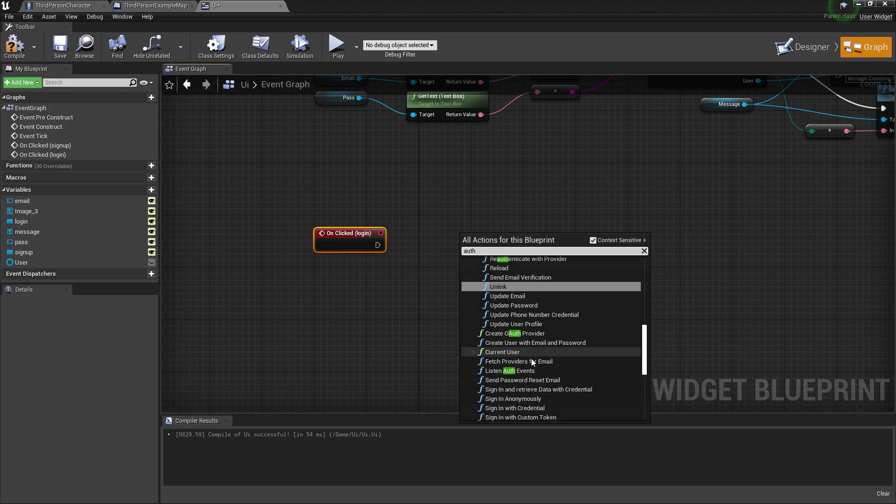
scroll(531, 358, down, 2)
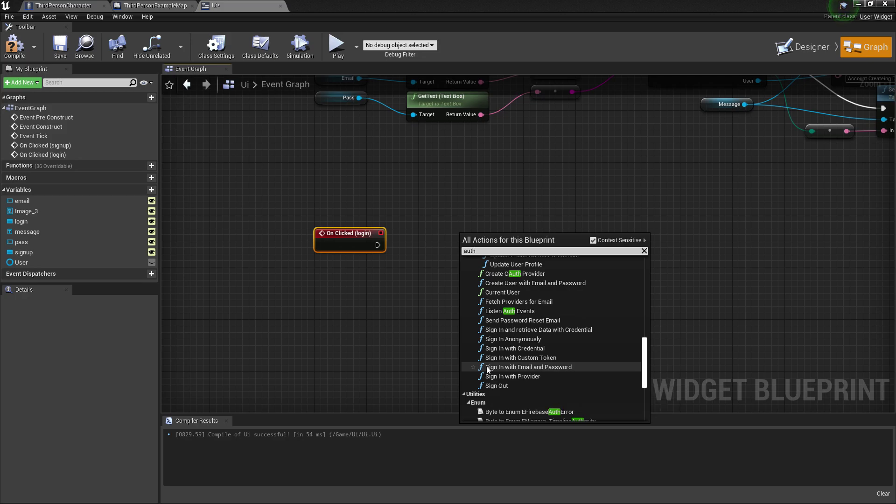
click(555, 368)
scroll(409, 245, up, 1)
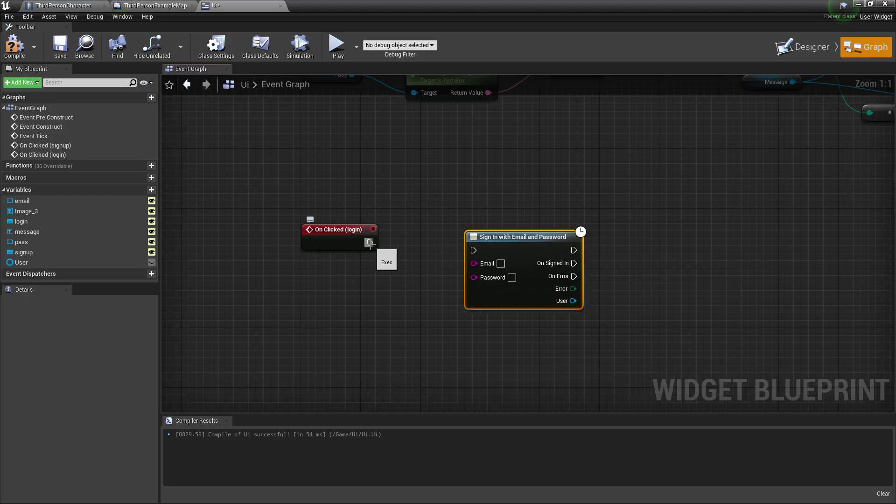
- Wire the login On Clicked event to Sign In and duplicate both text-to-string conversion nodes
mouse_move(370, 244)
mouse_down()
mouse_move(476, 252)
mouse_move(681, 241)
mouse_up()
mouse_move(509, 161)
right_down()
mouse_move(525, 334)
mouse_move(426, 306)
right_up()
drag(487, 272, 490, 178)
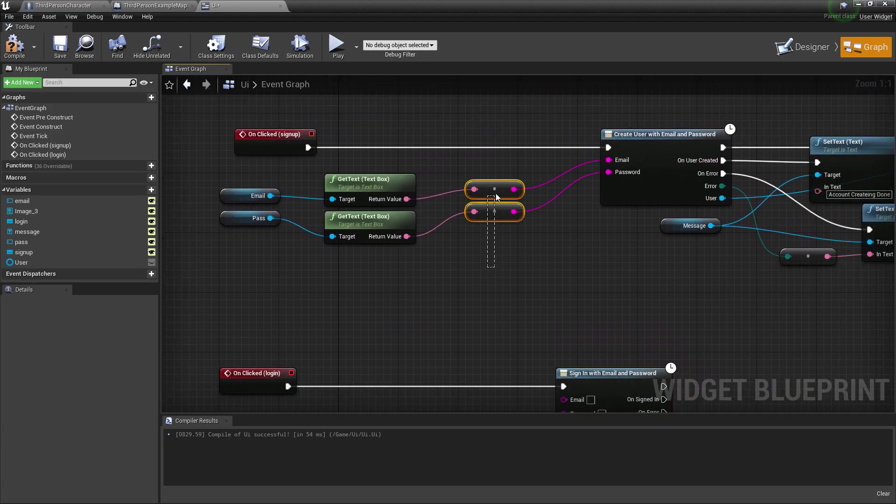
key(ctrl+w)
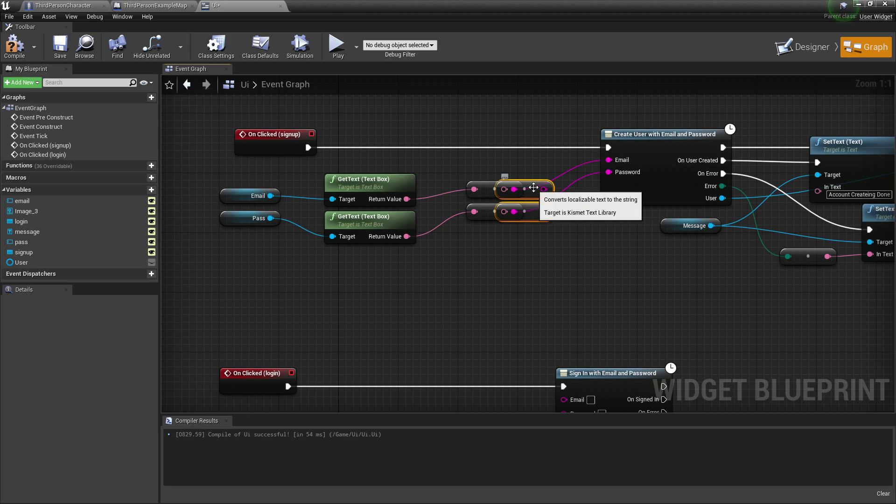
drag(545, 208, 484, 371)
right_drag(485, 372, 459, 193)
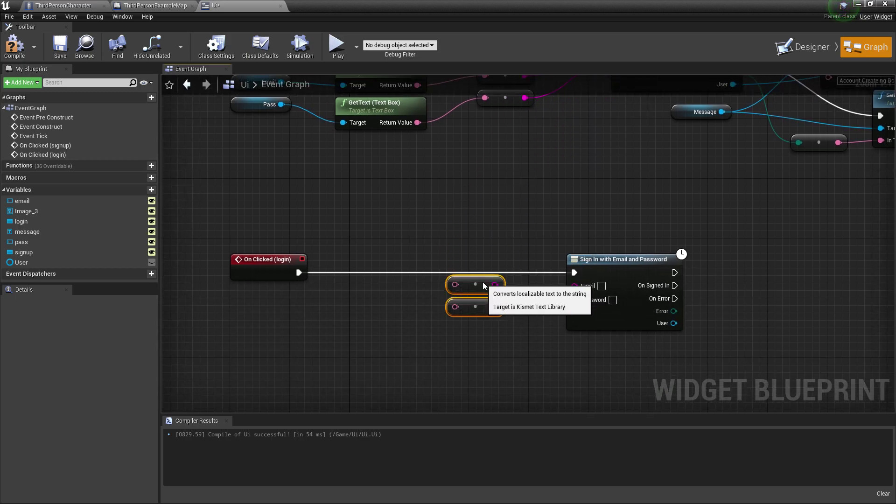
- Feed the email and password text through the copies into Sign In's Email and Password pins
right_drag(483, 282, 487, 329)
mouse_move(421, 131)
mouse_down()
mouse_move(457, 273)
mouse_move(459, 338)
mouse_move(404, 172)
mouse_up()
right_drag(549, 297, 473, 217)
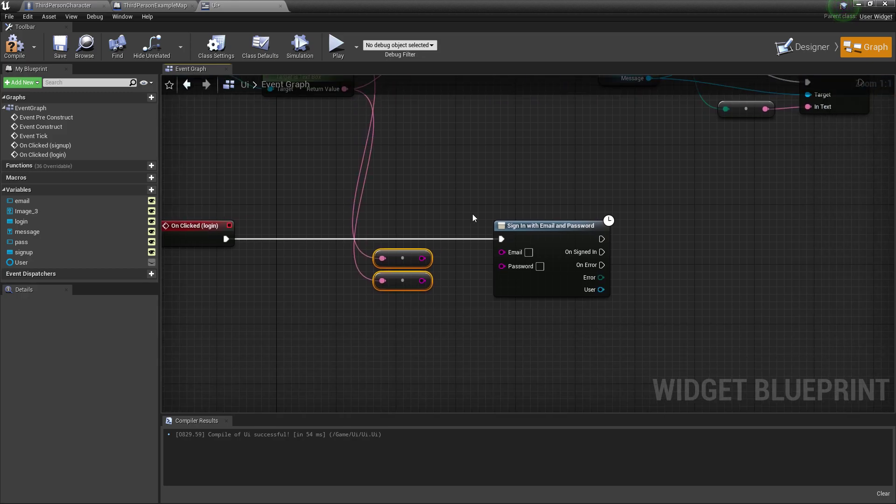
mouse_move(422, 258)
mouse_down()
mouse_move(502, 251)
mouse_move(422, 281)
mouse_up()
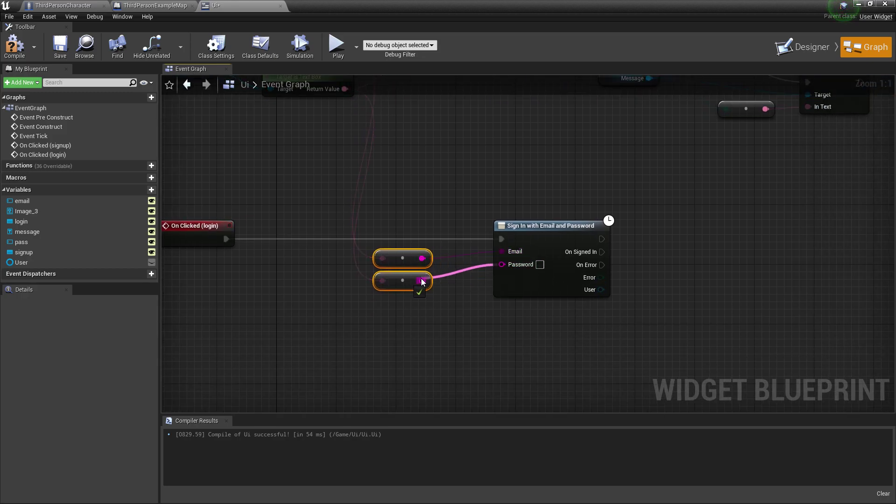
- Store Sign In's resulting User in the User variable with a SET node beside it
right_drag(700, 304, 576, 343)
drag(21, 261, 233, 280)
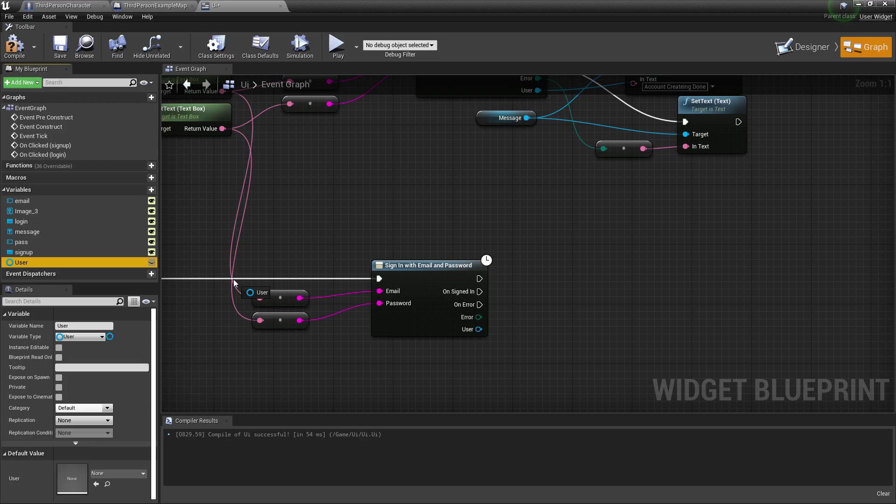
drag(467, 336, 471, 331)
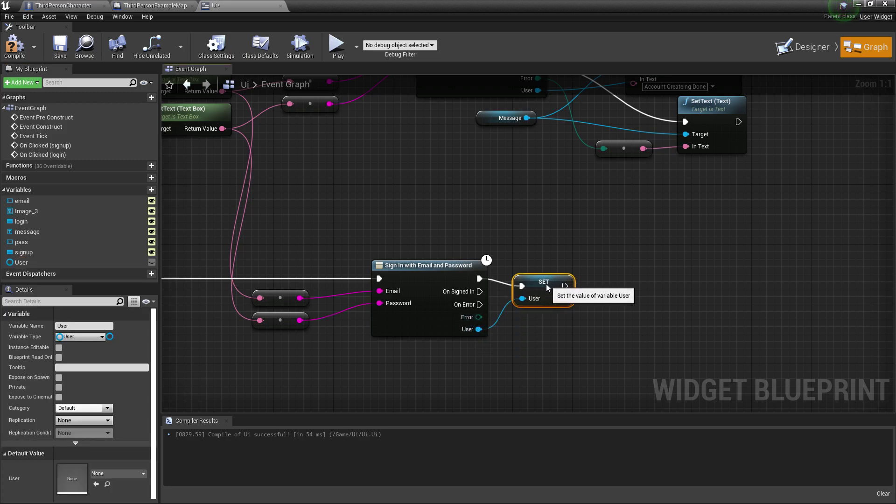
drag(543, 333, 542, 272)
click(605, 315)
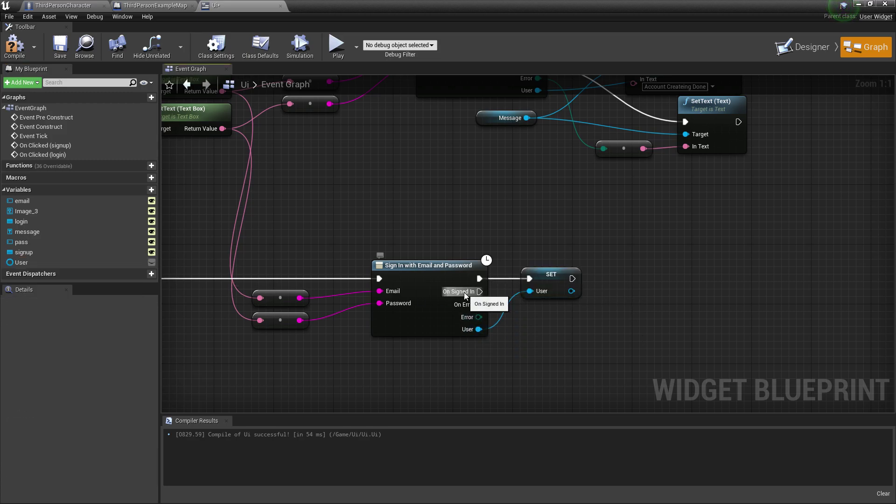
right_drag(578, 258, 431, 271)
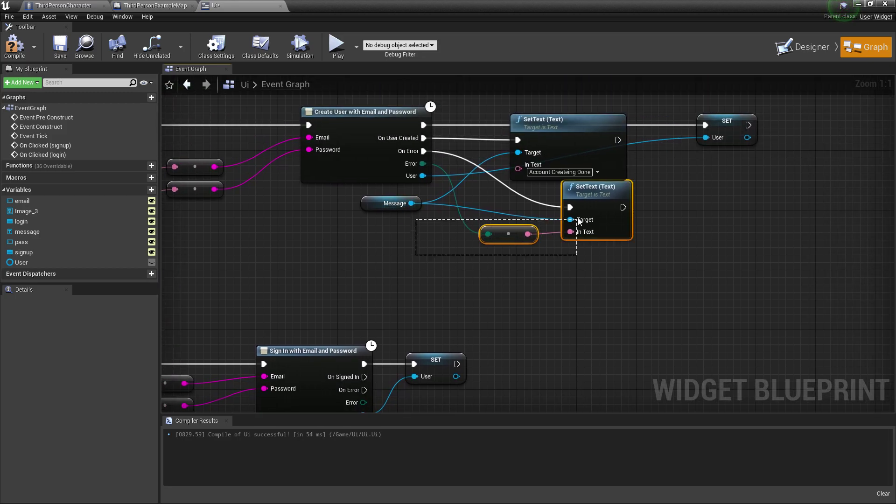
- Duplicate the Message and SetText nodes and place the copies near the login logic
drag(403, 261, 595, 213)
shift+click(564, 143)
right_click(564, 143)
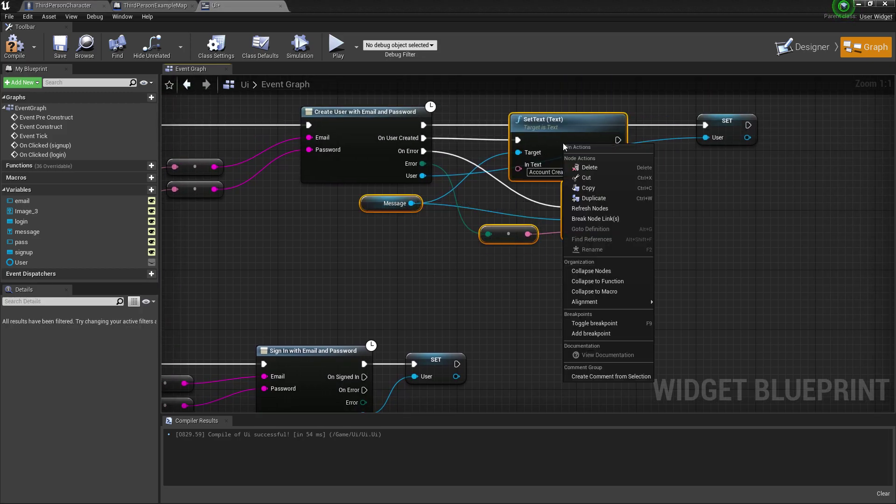
click(604, 202)
mouse_move(658, 95)
mouse_down()
mouse_move(663, 310)
mouse_move(513, 269)
mouse_move(490, 218)
mouse_up()
click(490, 218)
right_drag(490, 218, 456, 193)
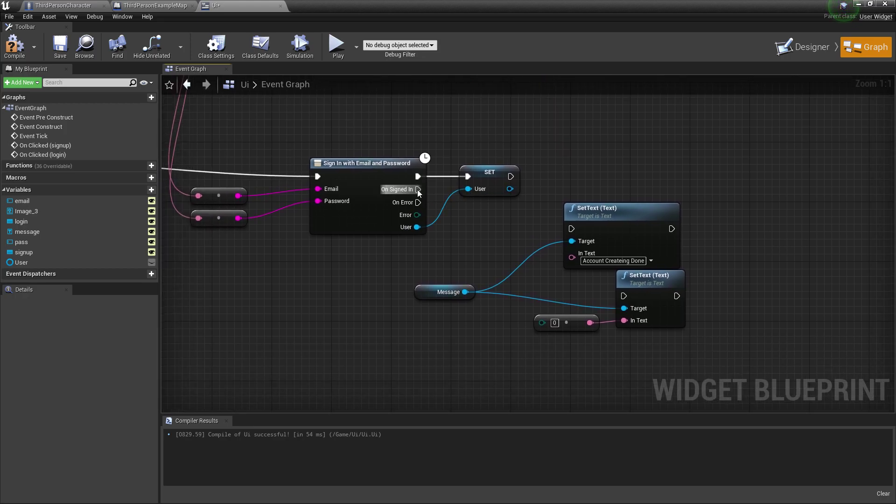
- Show 'Account Login Done' on success, route the login Error to the second SetText, then compile and save
drag(418, 190, 574, 230)
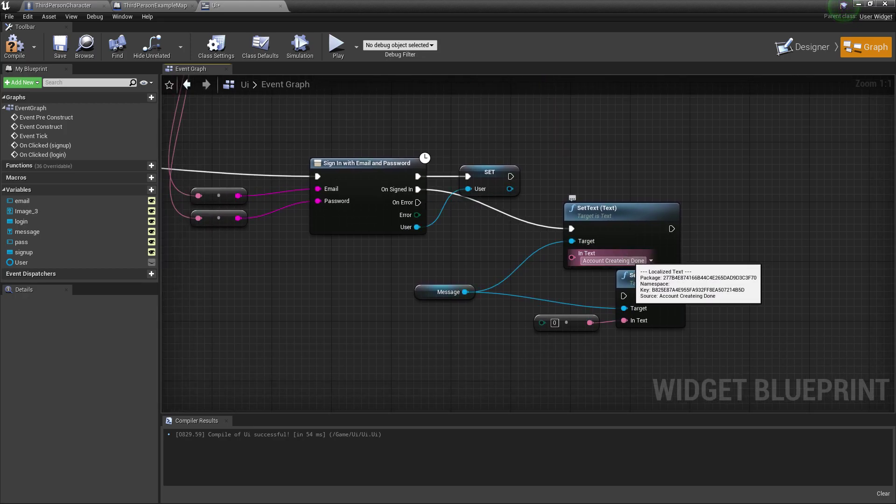
key(BackSpace)
key(BackSpace)
key(BackSpace)
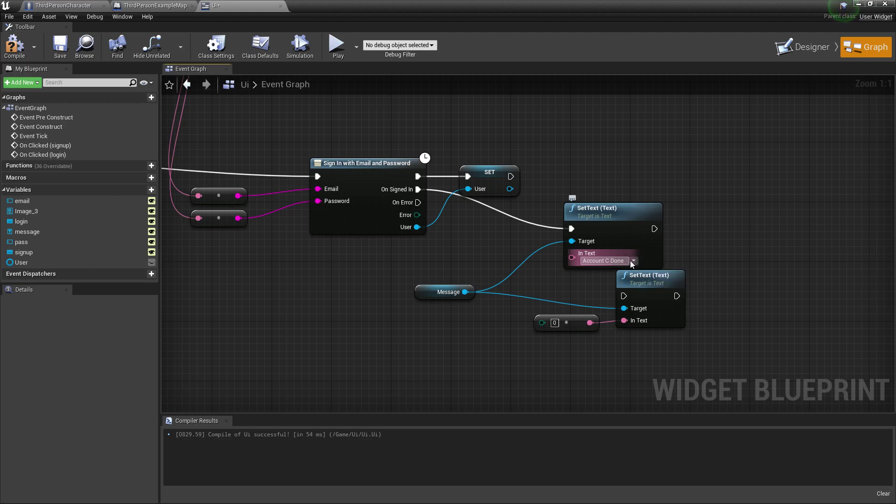
text(Login)
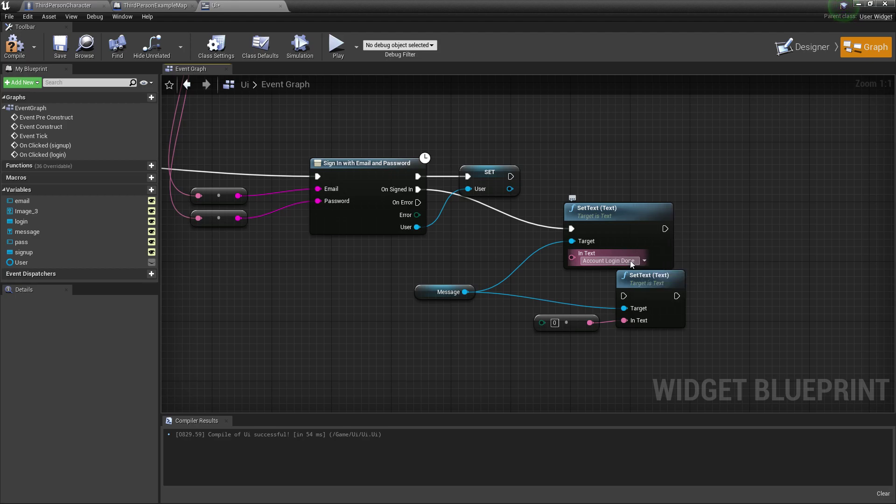
key(Return)
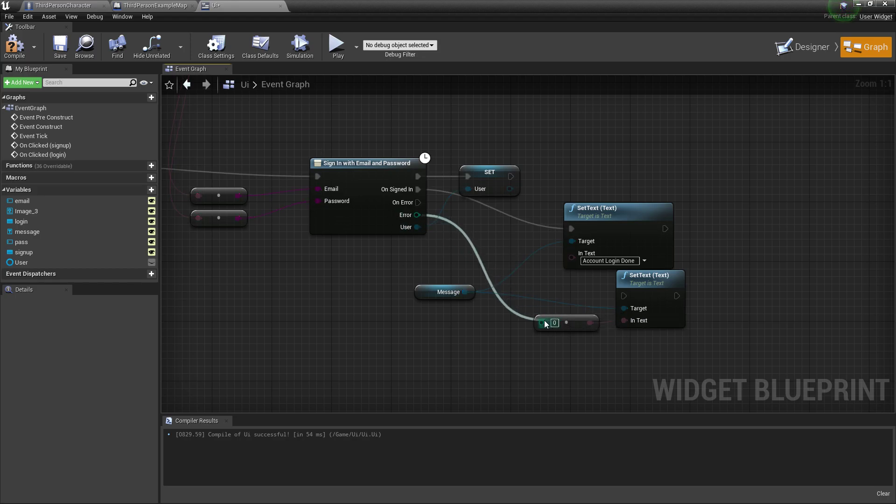
drag(416, 216, 544, 320)
mouse_move(625, 296)
mouse_down()
mouse_move(464, 247)
mouse_move(407, 204)
mouse_up()
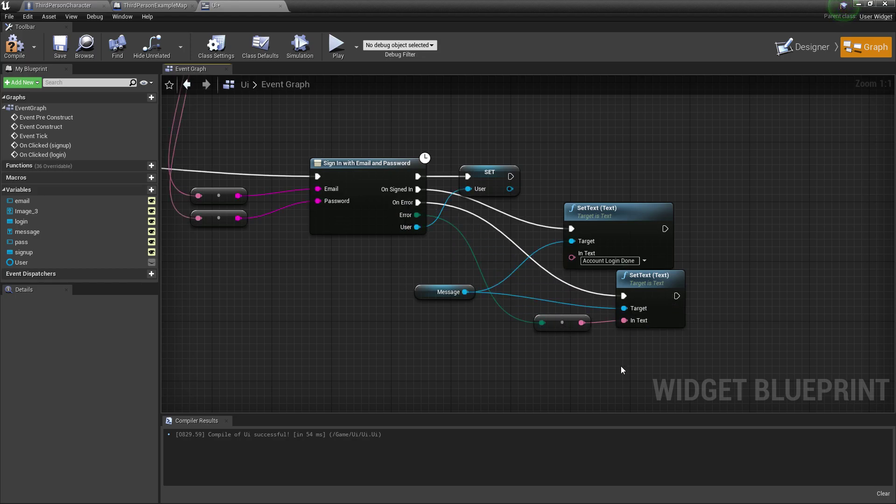
click(15, 48)
click(60, 48)
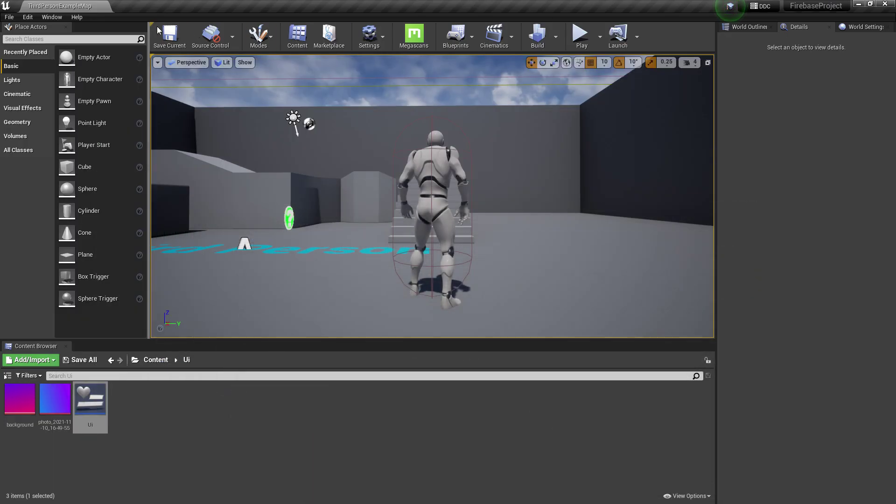
- Start a play-test from the level and enter an email and password in the login fields
click(170, 36)
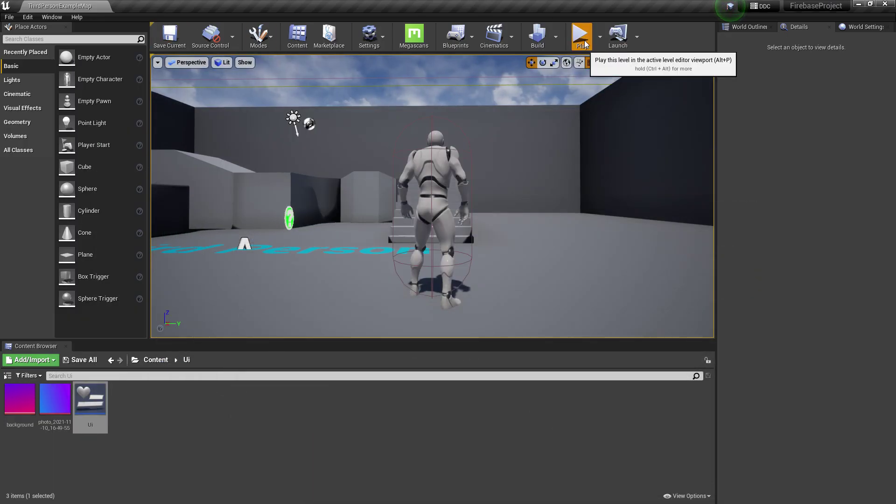
click(585, 46)
click(571, 90)
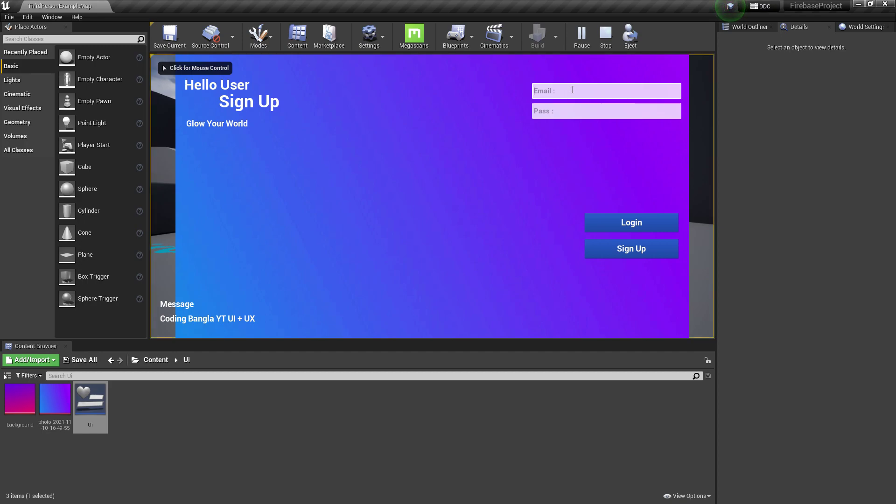
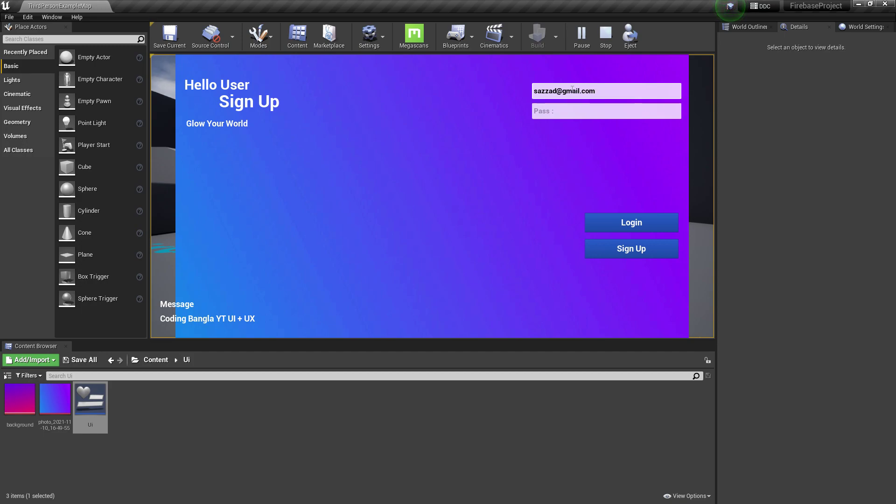
click(574, 111)
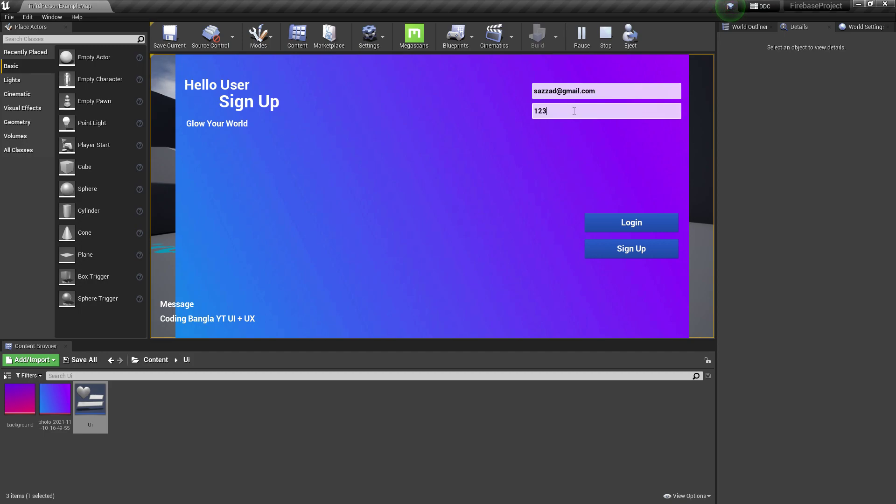
- Submit the login twice, end the play session, and reopen the Ui widget blueprint
click(642, 222)
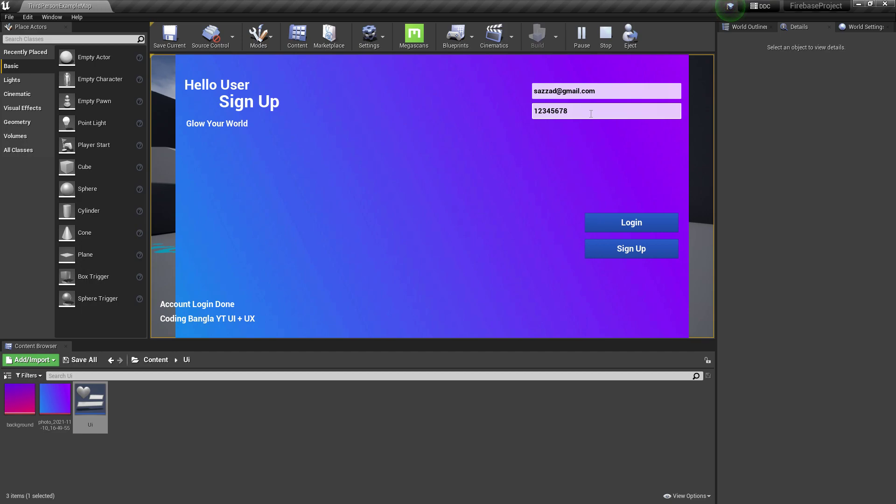
click(641, 221)
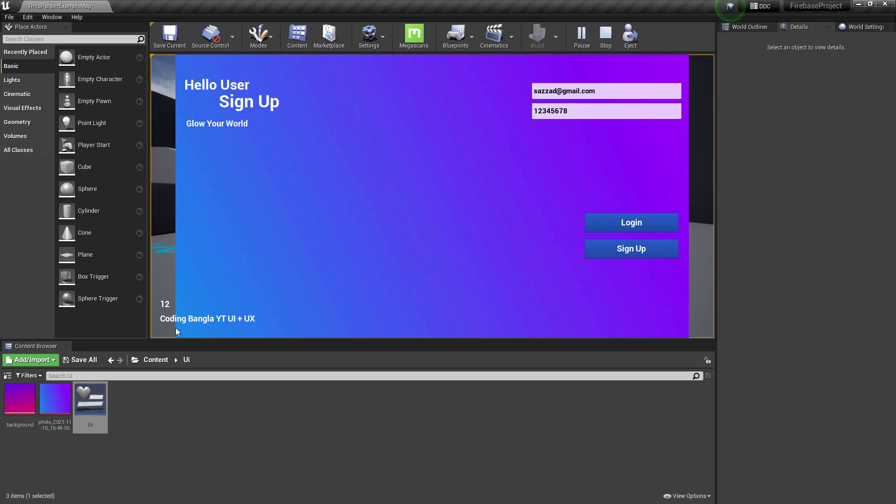
key(Escape)
double_click(90, 400)
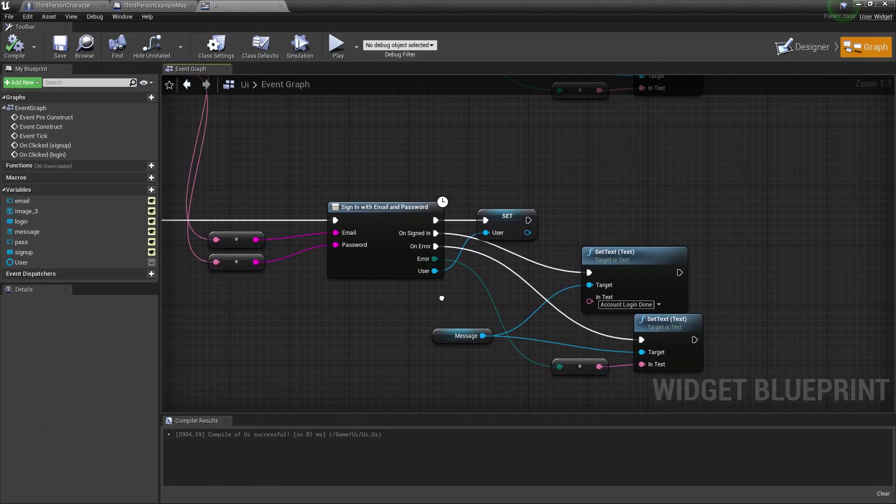
scroll(569, 343, down, 3)
scroll(533, 264, up, 3)
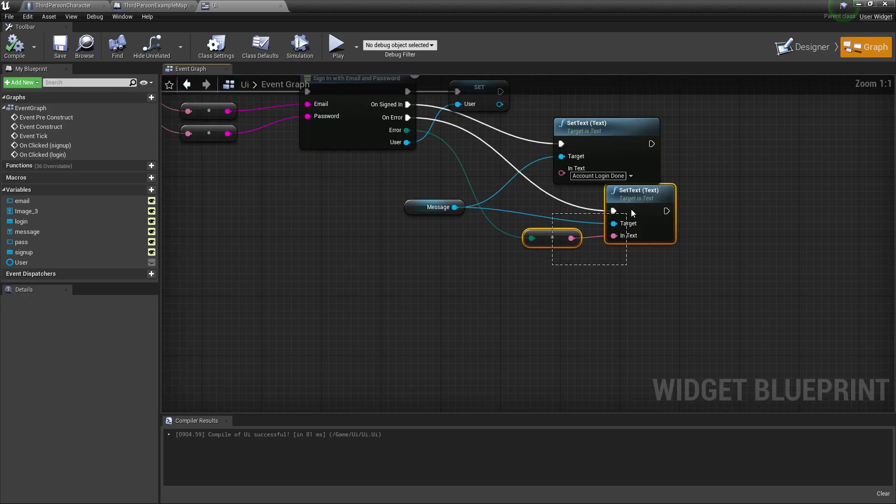
- Pan the Ui Event Graph and open the action menu to search for 'auth'
right_drag(687, 195, 733, 317)
scroll(733, 316, down, 3)
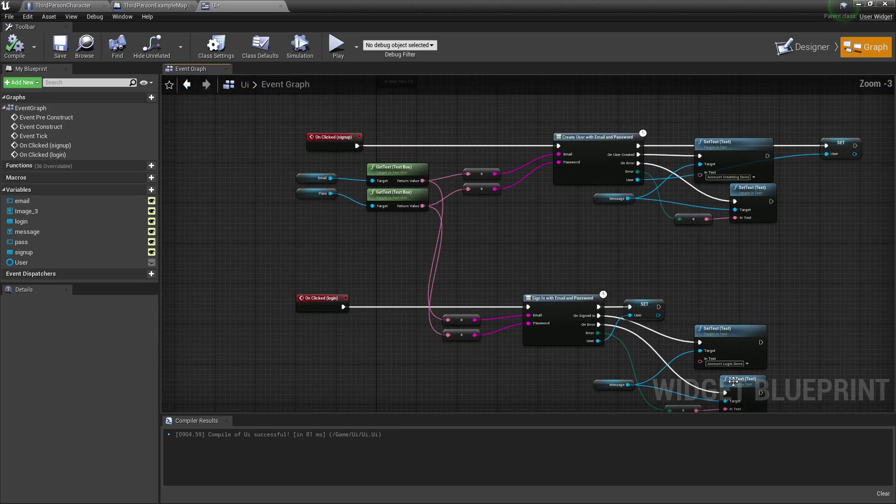
scroll(734, 317, down, 2)
scroll(580, 283, up, 1)
scroll(580, 279, up, 1)
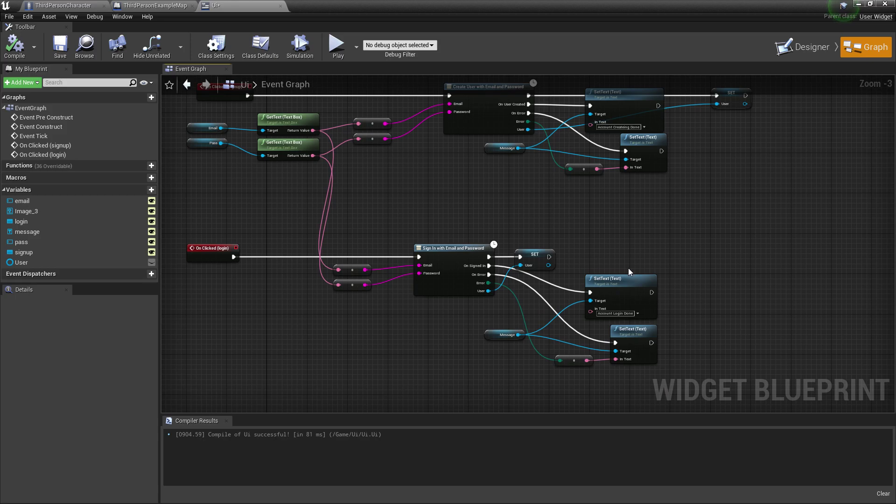
right_drag(670, 210, 668, 207)
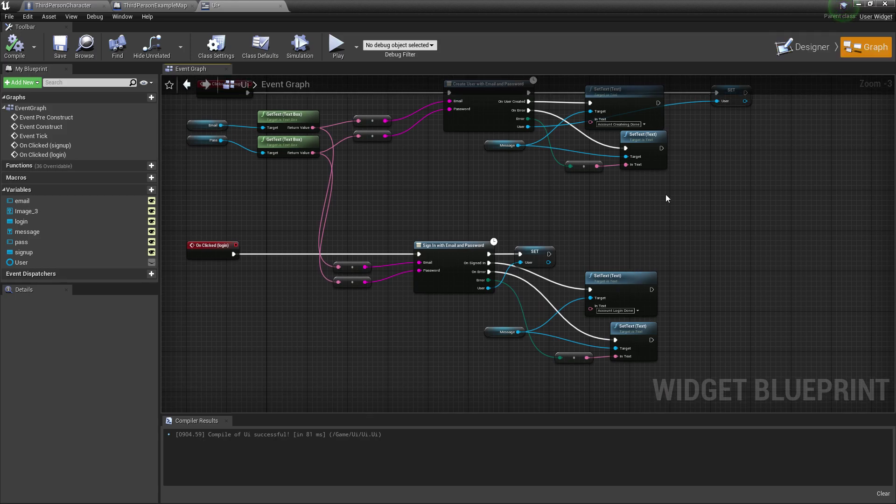
right_click(674, 207)
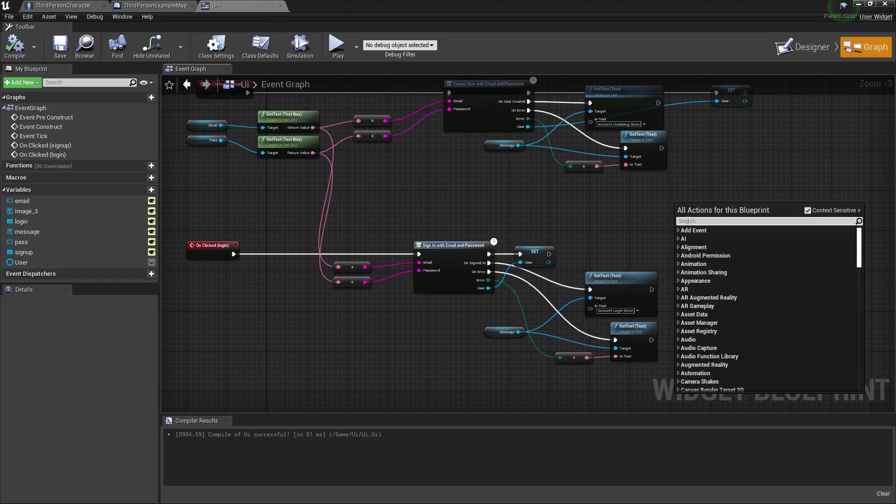
text(auth)
scroll(670, 261, up, 2)
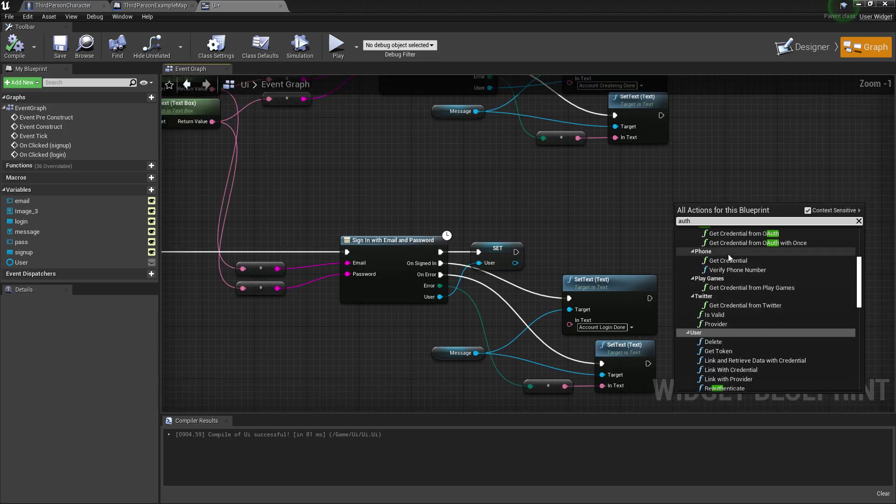
scroll(728, 254, up, 5)
scroll(805, 259, up, 3)
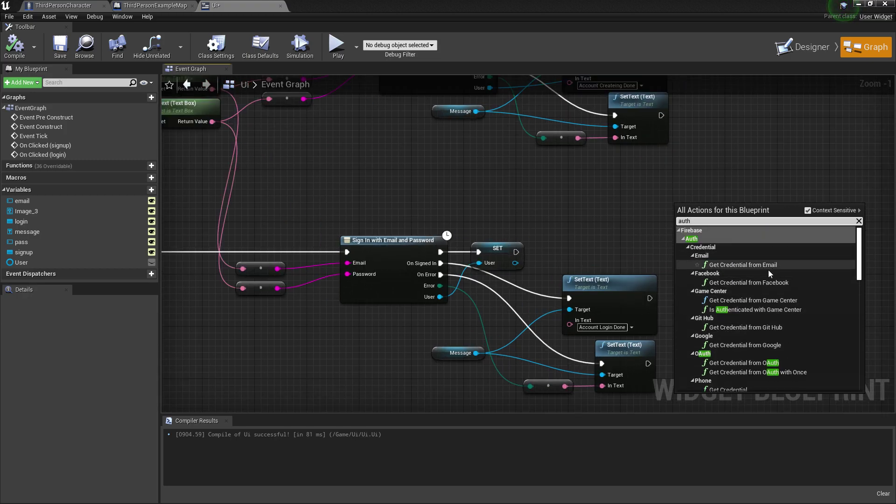
scroll(768, 271, down, 1)
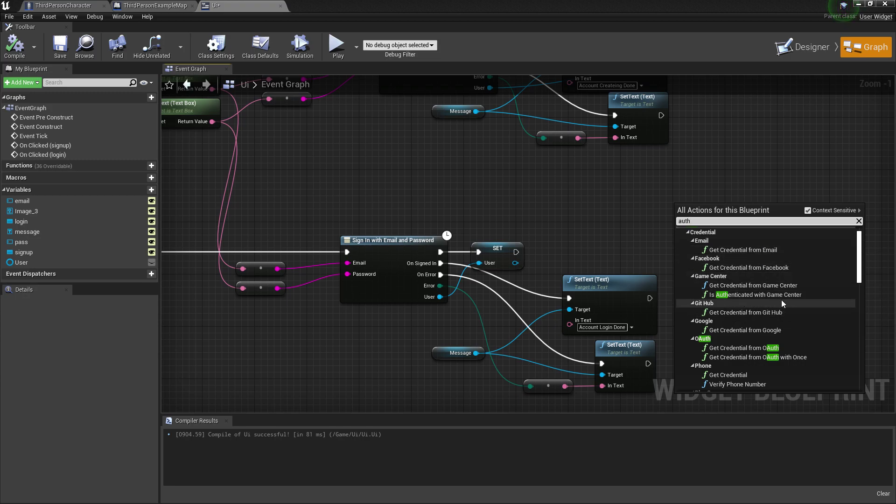
scroll(782, 304, down, 1)
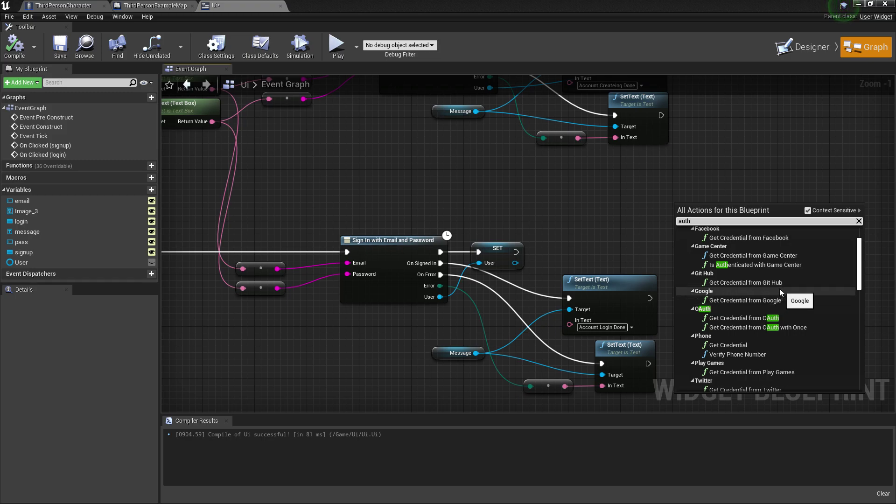
scroll(762, 310, down, 1)
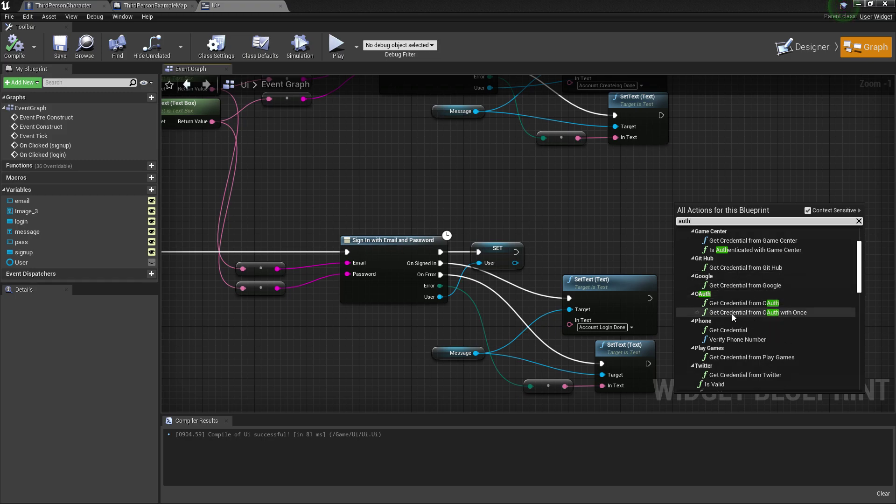
scroll(764, 308, down, 2)
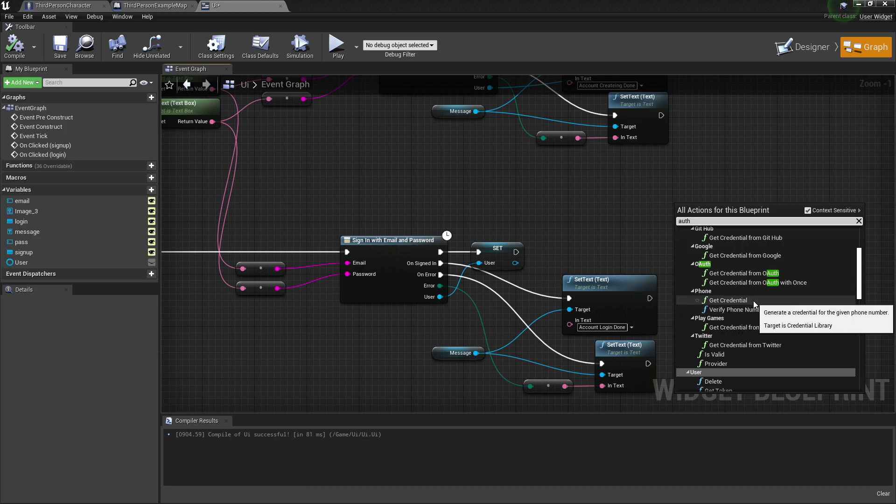
scroll(785, 312, down, 2)
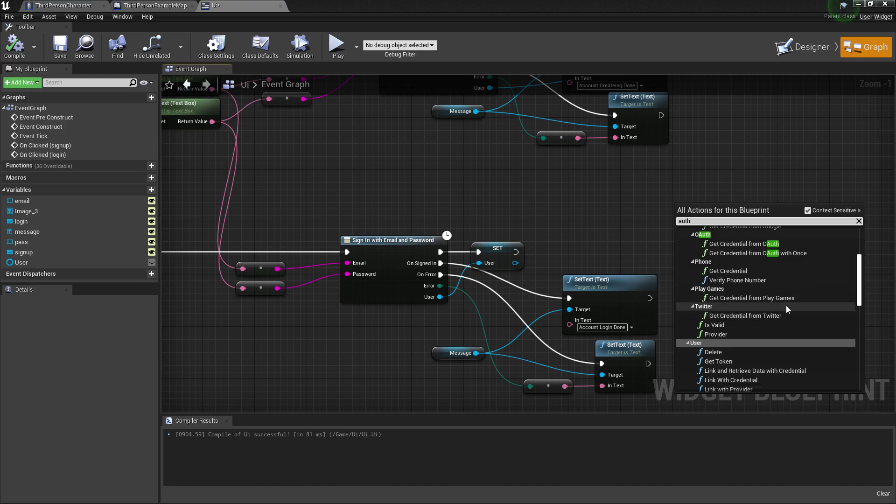
scroll(753, 330, down, 2)
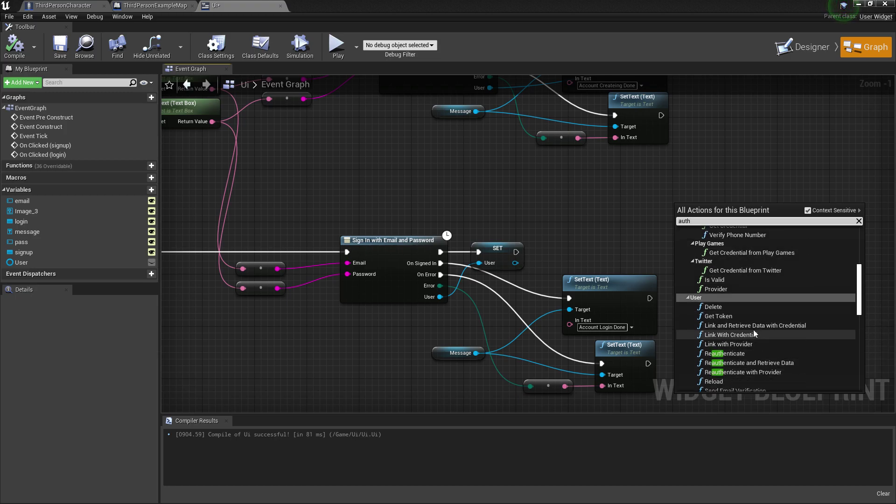
scroll(743, 322, down, 3)
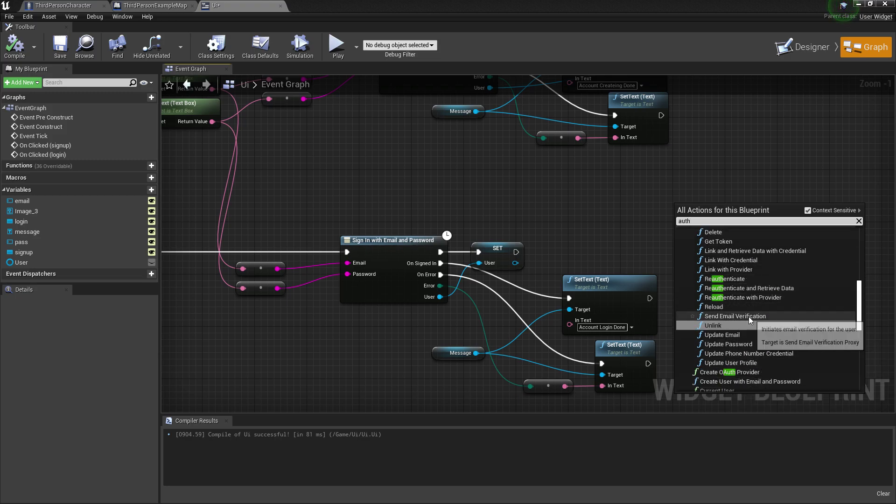
scroll(764, 333, down, 1)
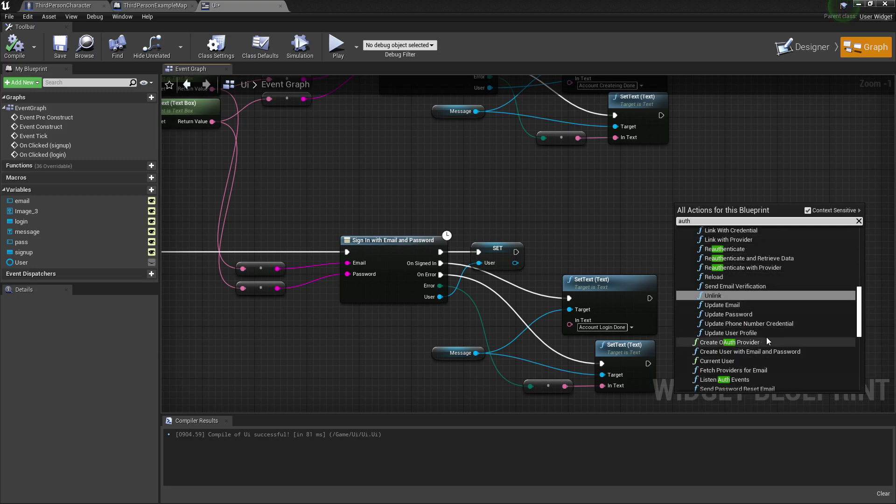
scroll(767, 340, down, 1)
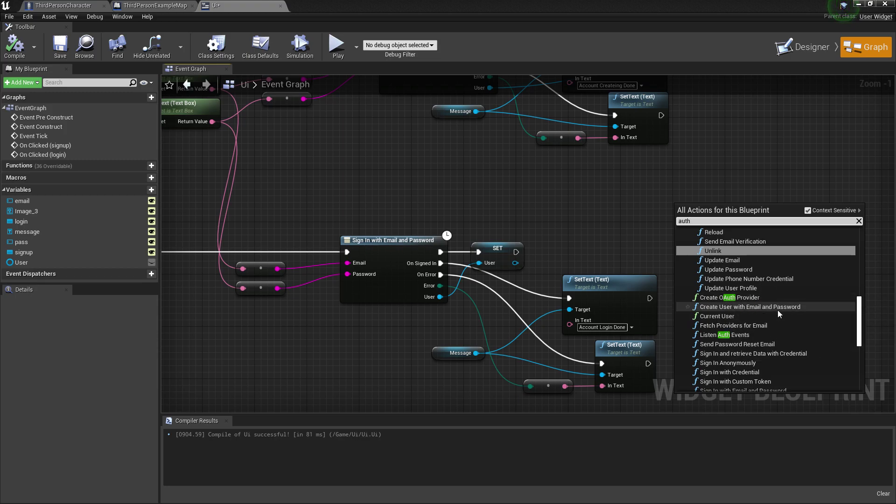
click(750, 316)
drag(700, 188, 610, 228)
right_drag(609, 229, 543, 221)
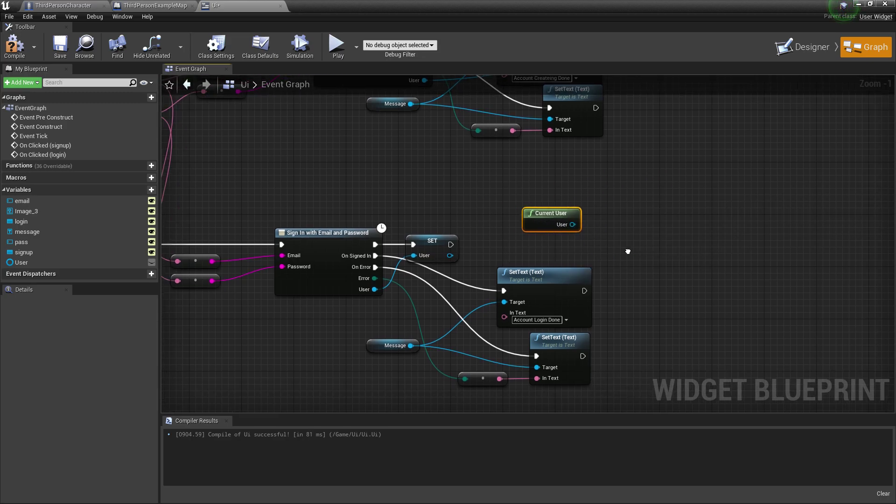
scroll(505, 210, up, 1)
drag(519, 209, 538, 152)
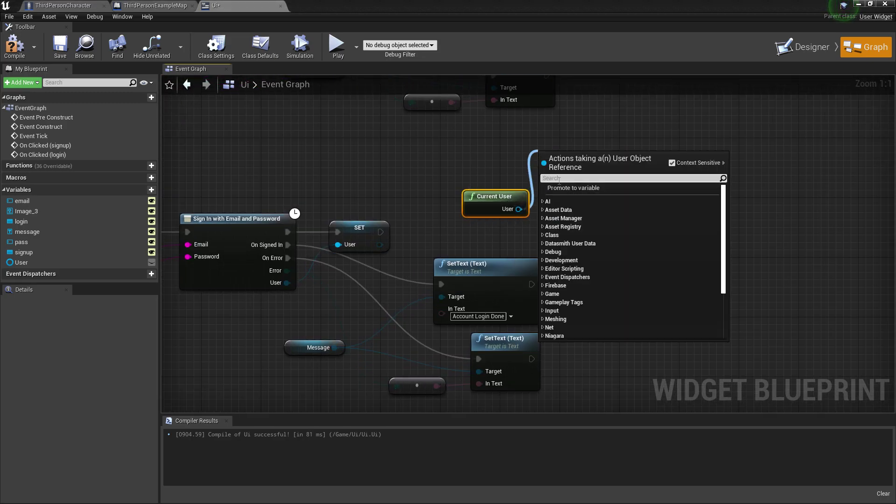
key(Escape)
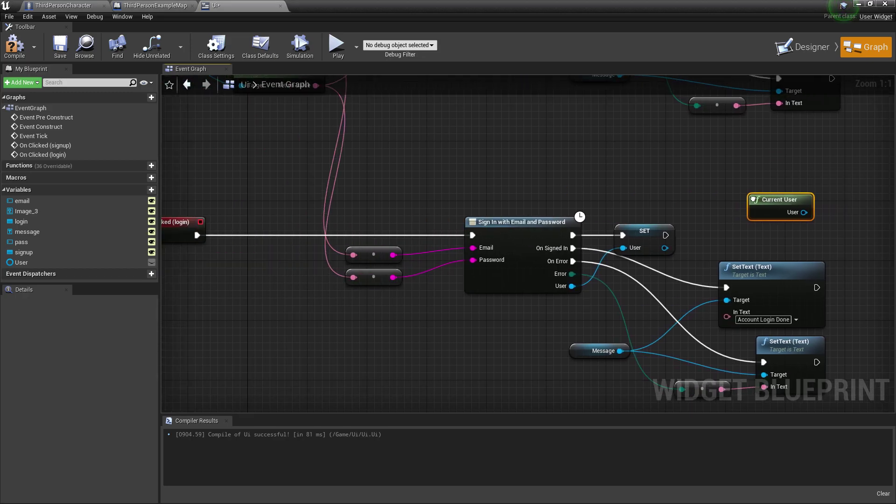
right_drag(295, 203, 584, 201)
scroll(586, 201, down, 4)
scroll(585, 200, up, 4)
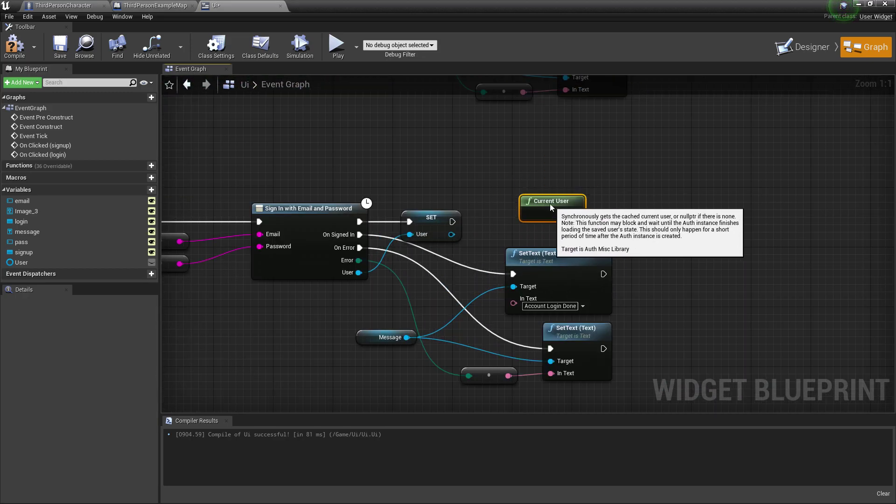
drag(552, 193, 202, 297)
right_drag(202, 297, 530, 291)
drag(530, 291, 467, 327)
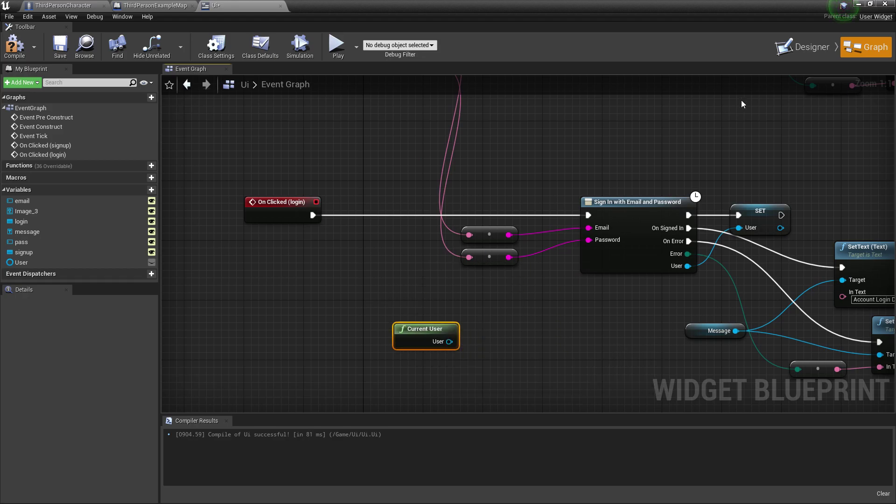
click(805, 47)
click(599, 244)
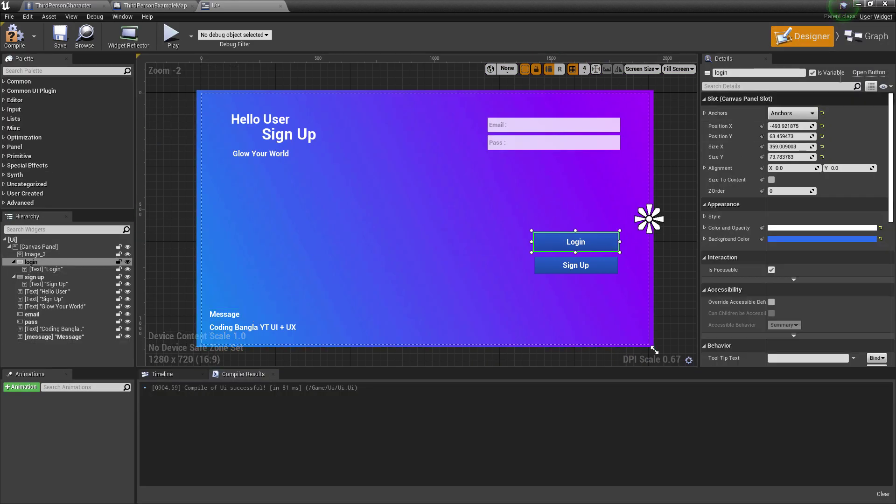
click(869, 36)
- Move the Current User node and browse the auth actions its User pin offers
right_drag(532, 211, 447, 275)
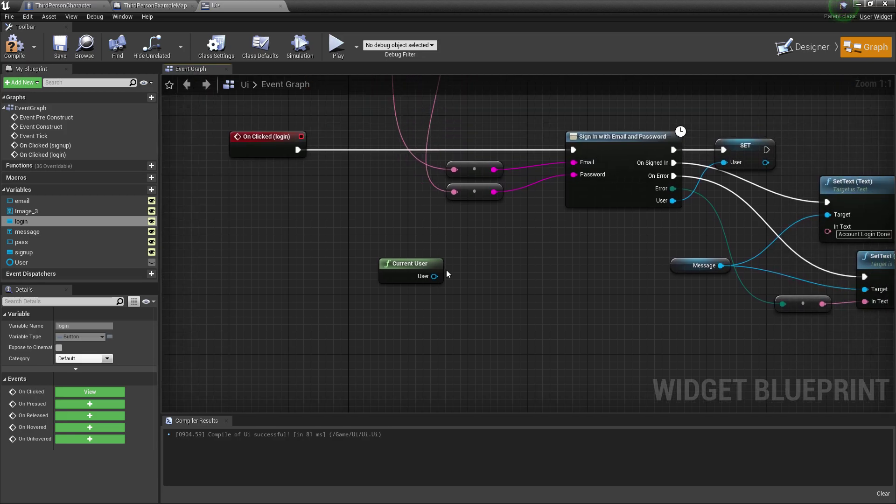
mouse_move(418, 267)
mouse_down()
mouse_move(375, 289)
mouse_move(420, 273)
mouse_up()
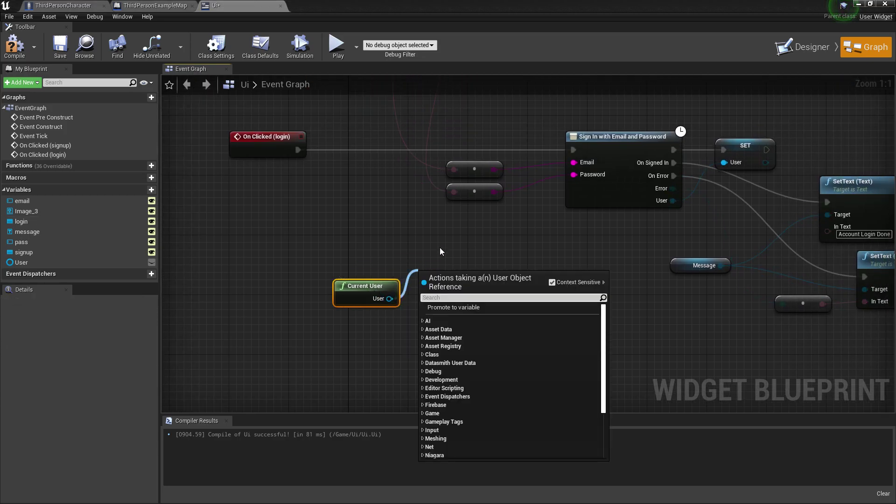
text(si)
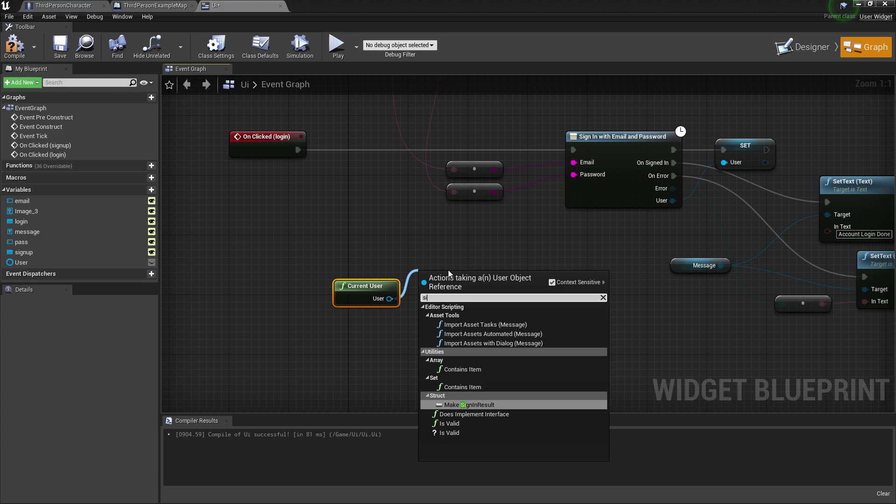
key(BackSpace)
key(BackSpace)
text(autgh)
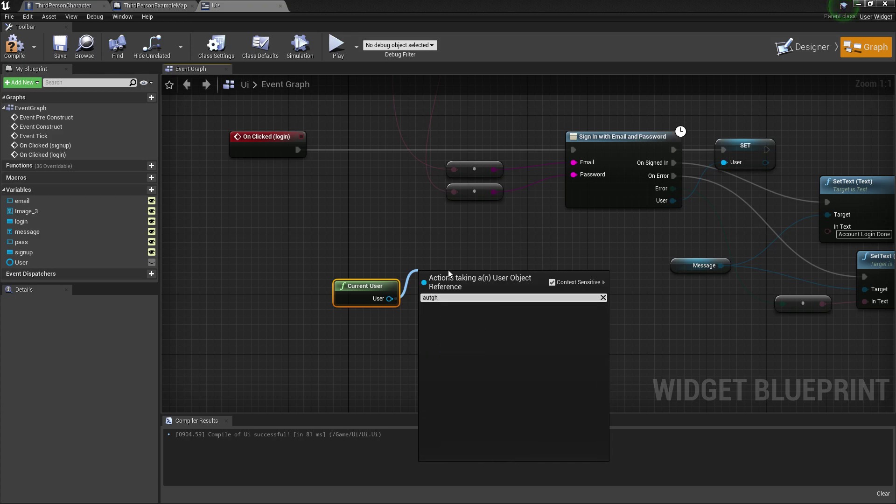
key(BackSpace)
key(BackSpace)
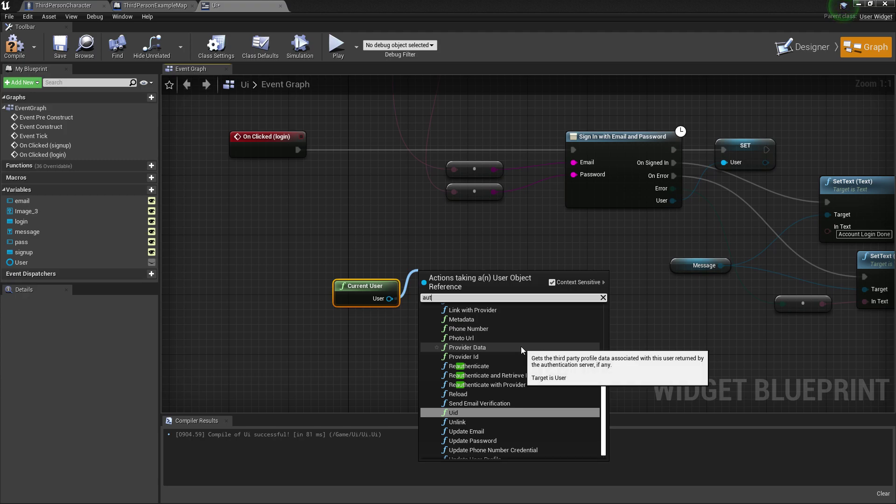
text(h)
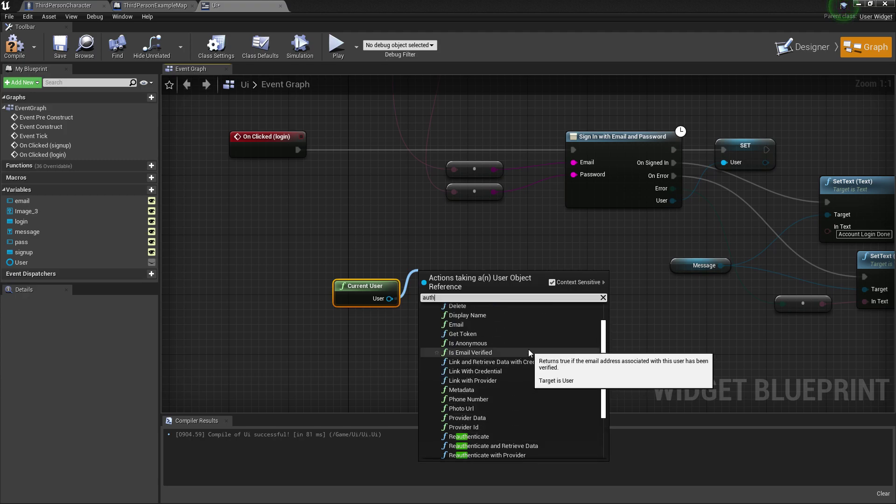
scroll(529, 349, up, 2)
scroll(510, 337, down, 1)
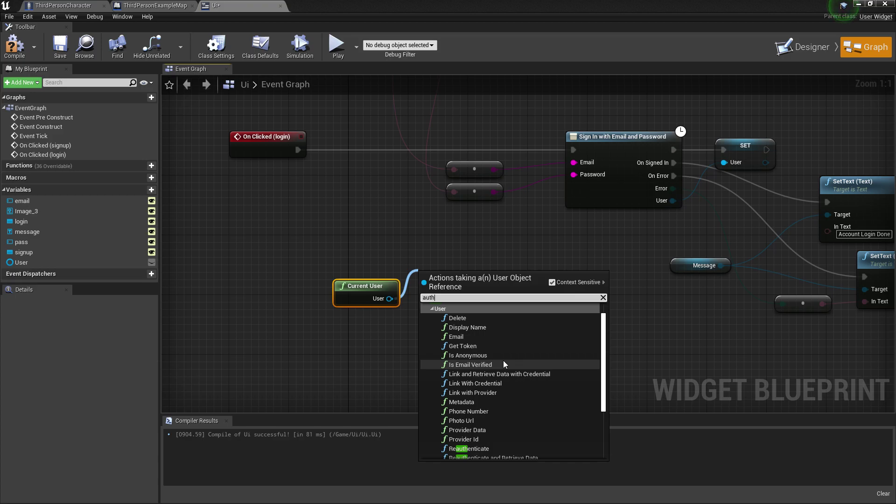
scroll(499, 372, down, 2)
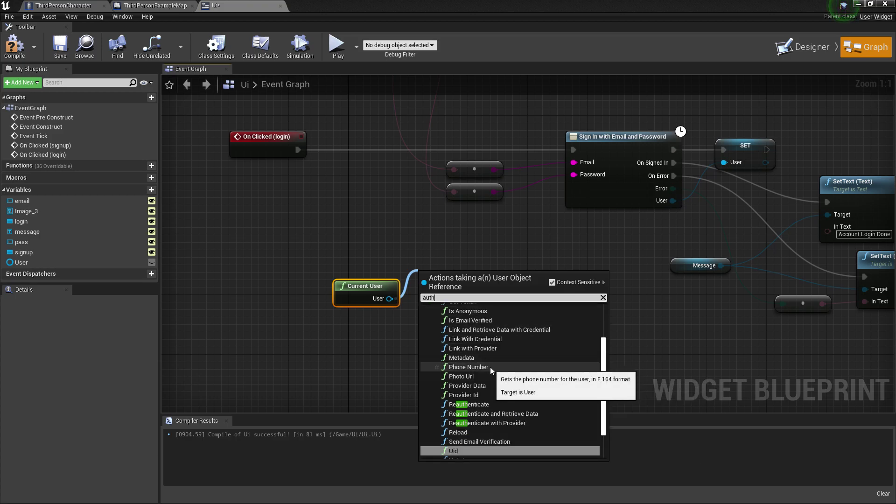
scroll(501, 392, down, 1)
scroll(521, 389, down, 1)
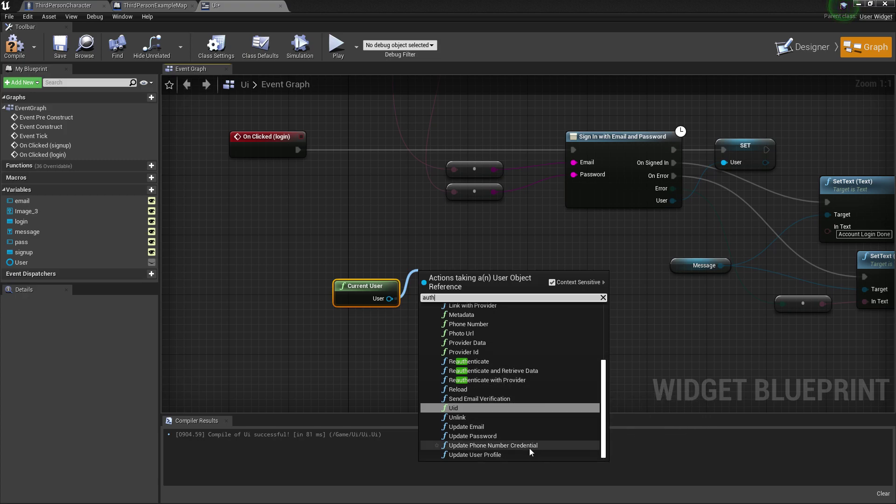
scroll(522, 373, up, 2)
scroll(522, 373, up, 2)
- Add a Sign In with Credential node from the 'auth' action search
right_click(640, 307)
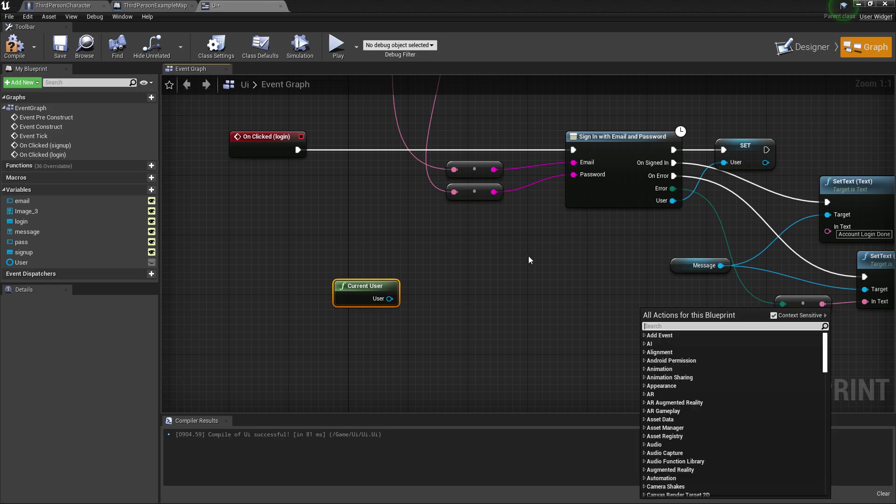
right_click(523, 254)
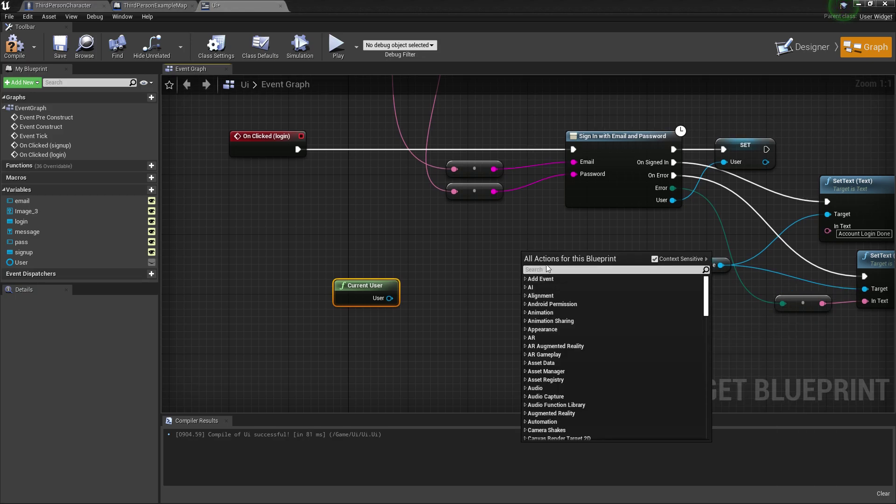
text(auth)
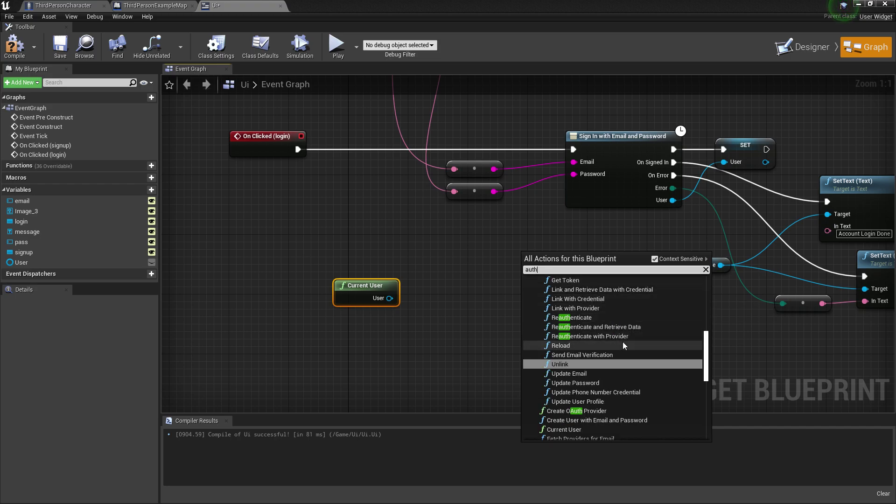
scroll(622, 343, up, 3)
scroll(570, 336, up, 3)
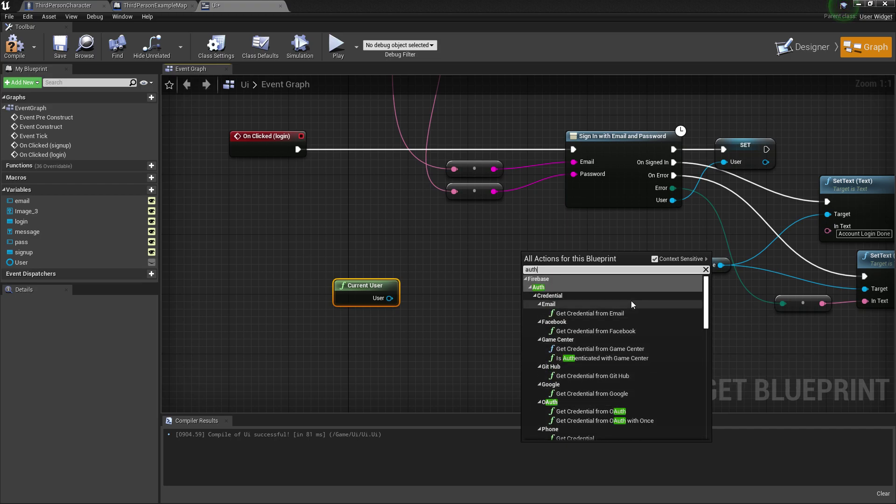
scroll(609, 347, down, 3)
scroll(606, 348, down, 3)
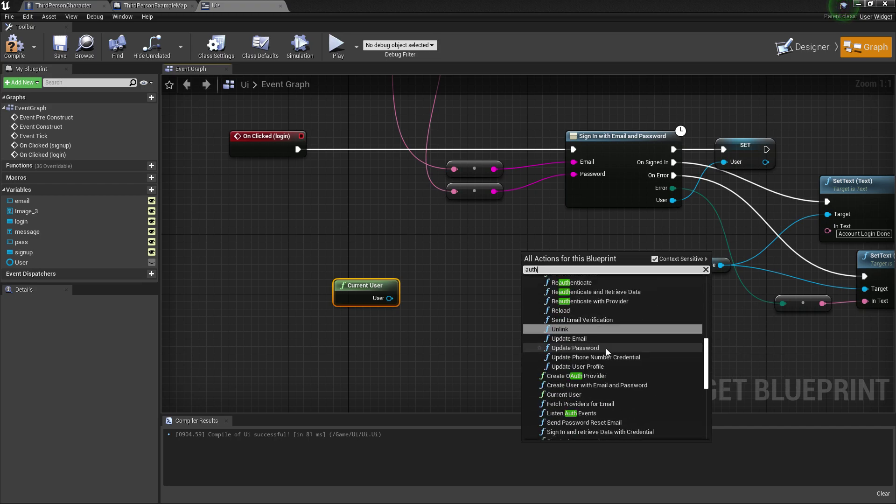
scroll(608, 347, down, 3)
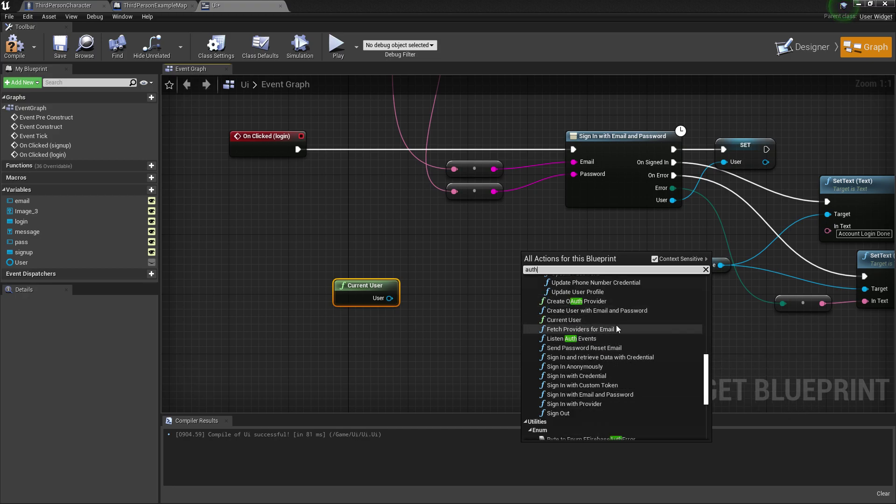
click(610, 379)
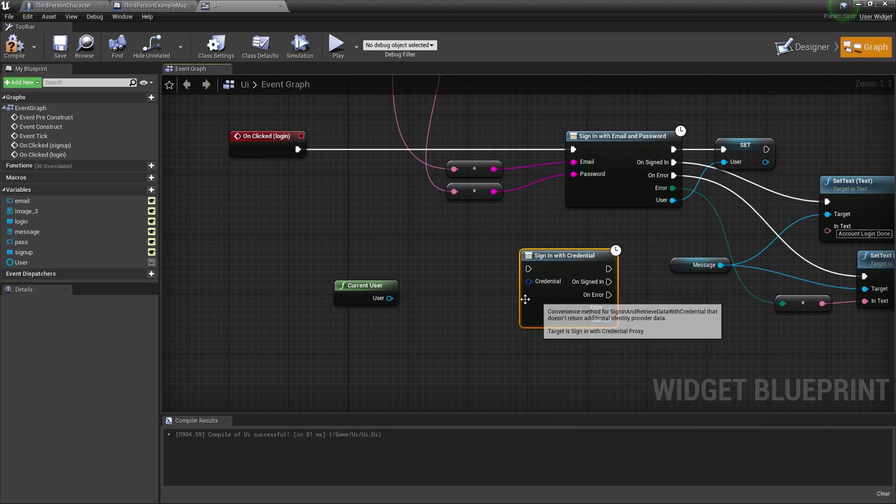
- Add a Make Credential node from the Credential pin and place it to the left
mouse_move(390, 298)
mouse_down()
mouse_move(529, 291)
mouse_move(530, 283)
mouse_move(499, 292)
mouse_up()
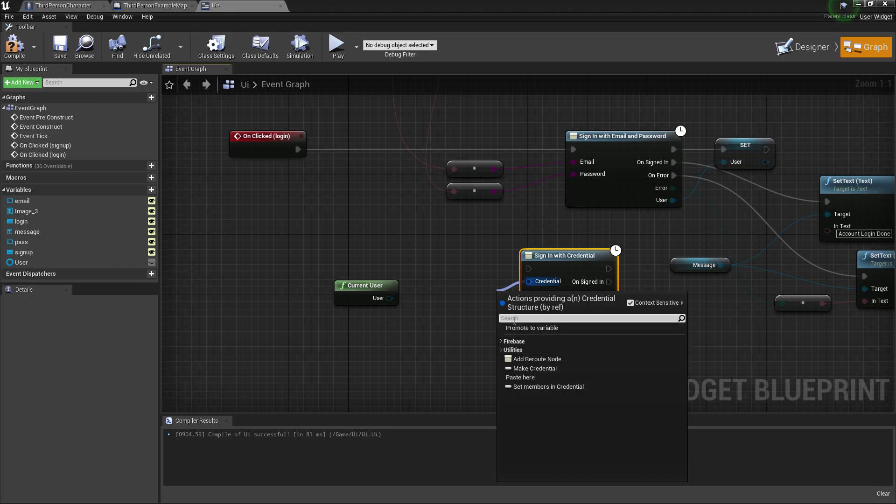
text(make)
click(535, 329)
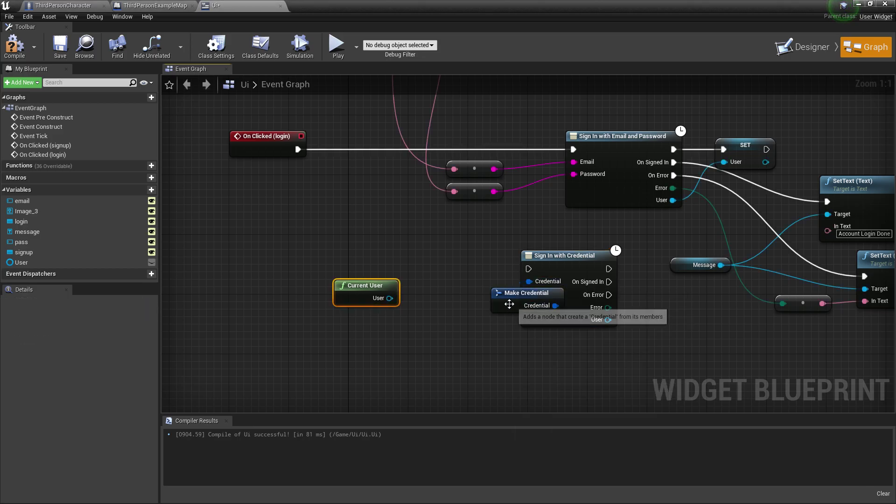
drag(504, 303, 463, 286)
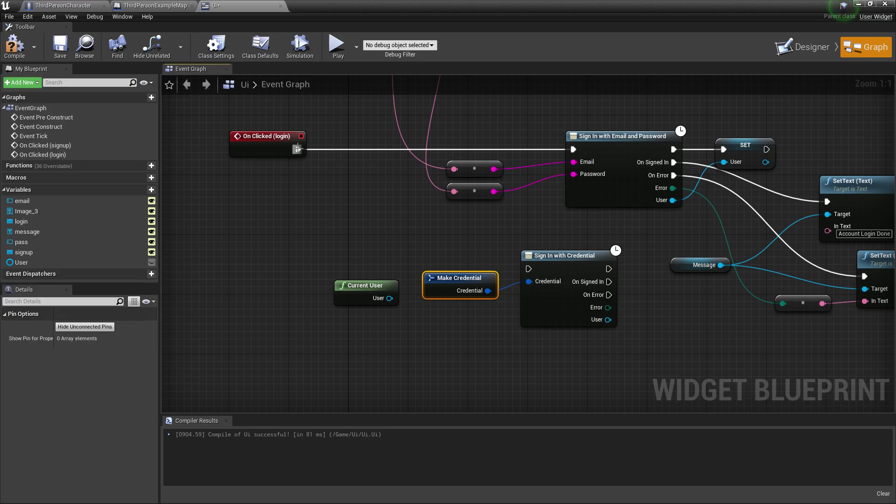
- Compile the blueprint, delete the Make Credential node, and browse the pin actions
click(14, 45)
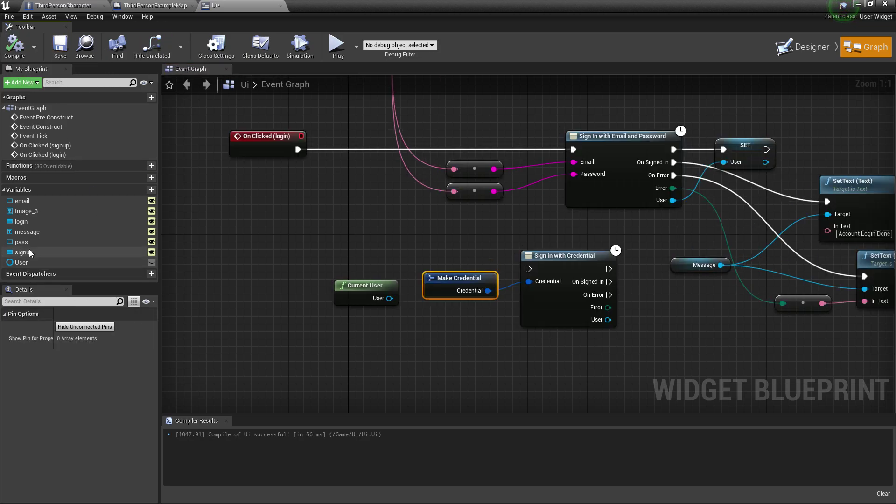
key(Delete)
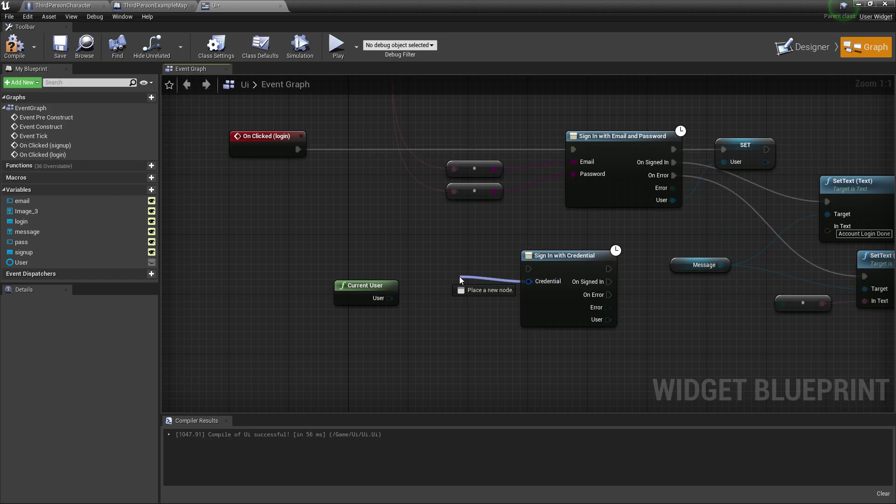
drag(553, 281, 465, 287)
drag(390, 298, 408, 276)
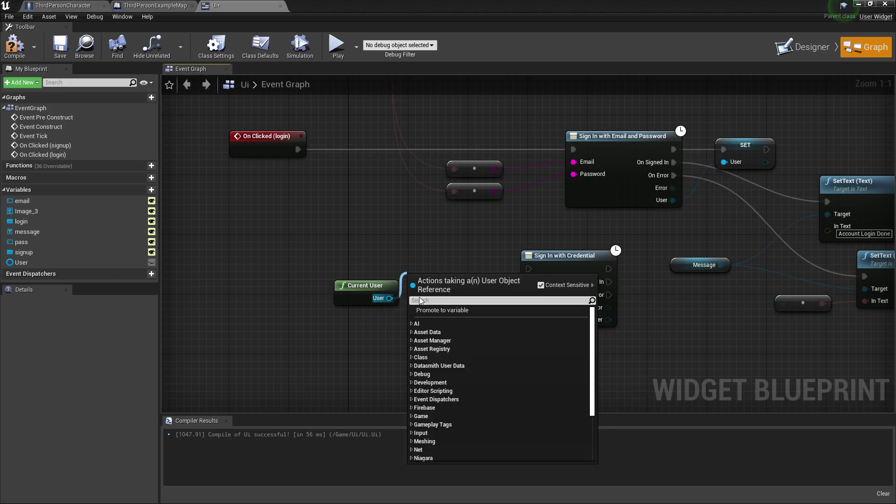
text(cad)
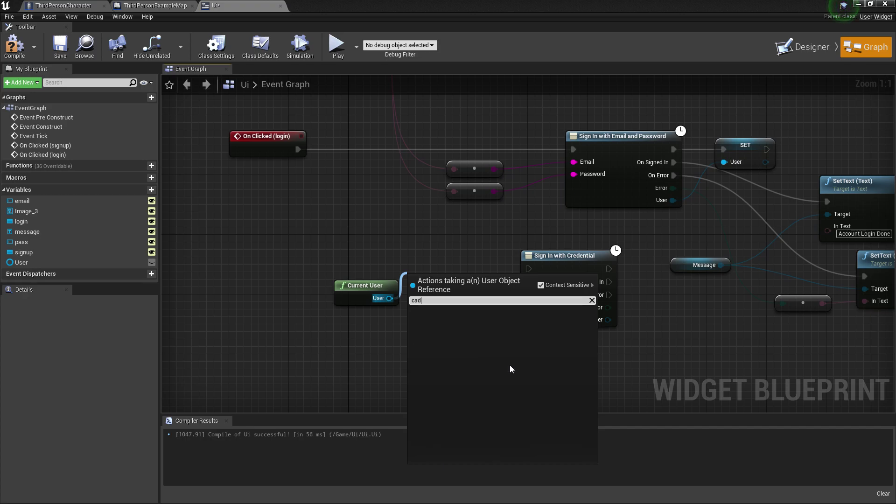
- Move the Sign In with Credential node lower beside Current User and clear the selection
right_drag(493, 218, 413, 231)
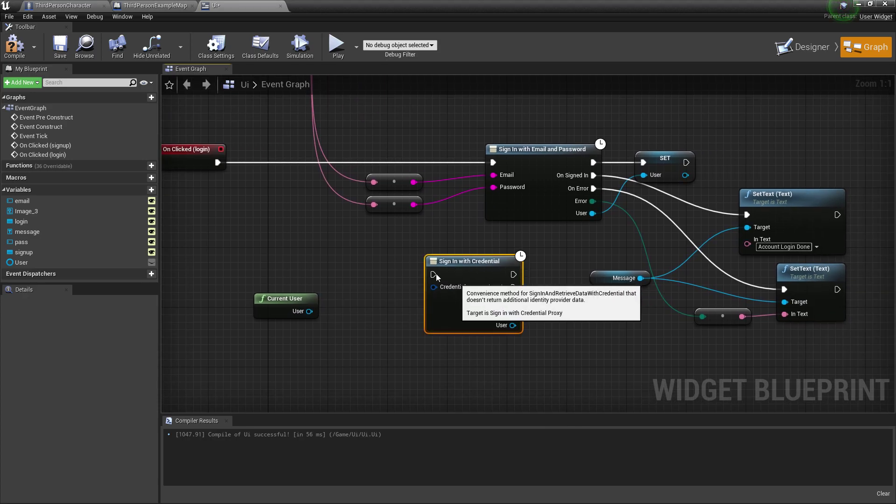
drag(436, 274, 441, 319)
right_drag(426, 286, 493, 250)
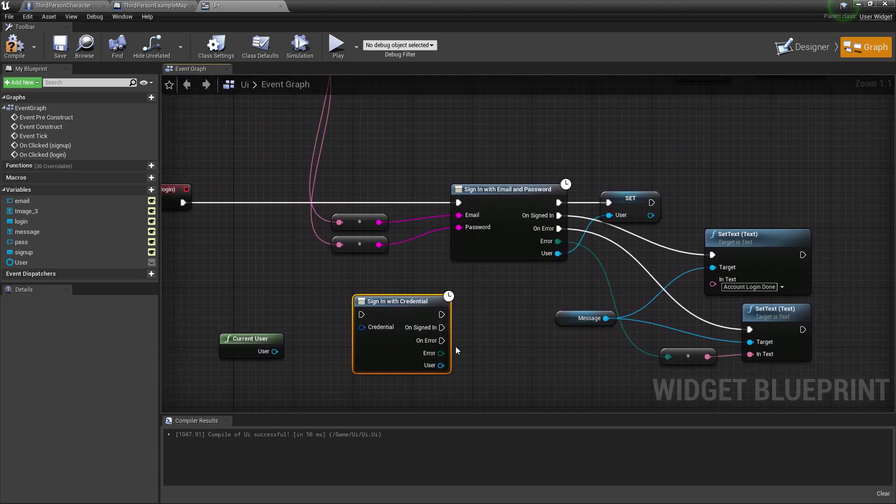
scroll(492, 250, down, 2)
scroll(455, 306, down, 2)
scroll(454, 306, down, 2)
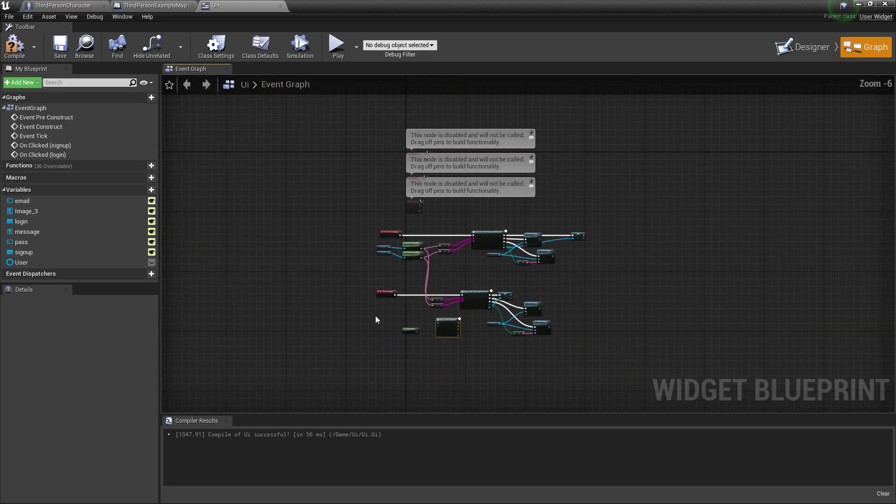
mouse_move(372, 315)
mouse_down()
mouse_move(439, 342)
mouse_move(466, 283)
mouse_move(500, 293)
mouse_up()
scroll(449, 333, up, 5)
click(553, 292)
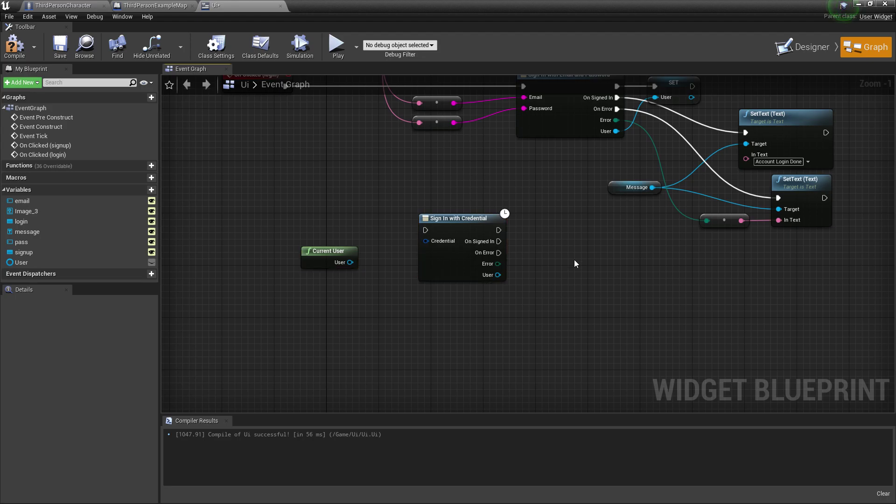
- Switch the Ui widget to the Designer view with the Login and Sign Up buttons
click(811, 48)
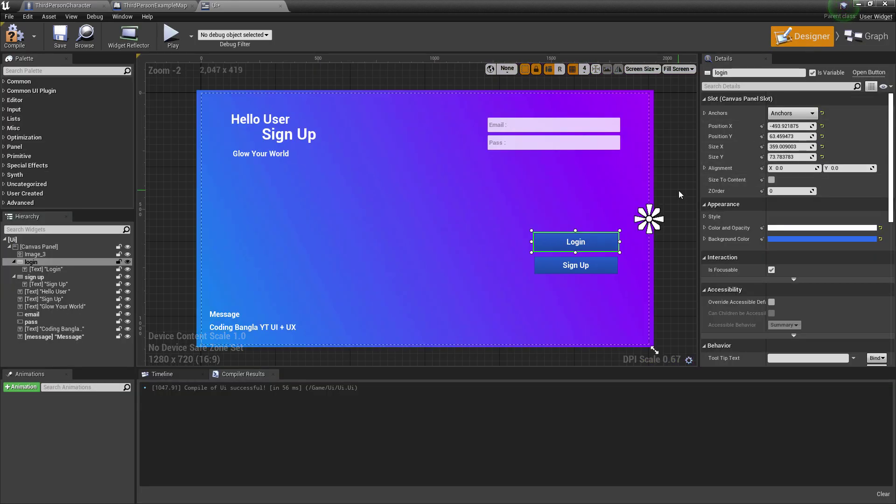